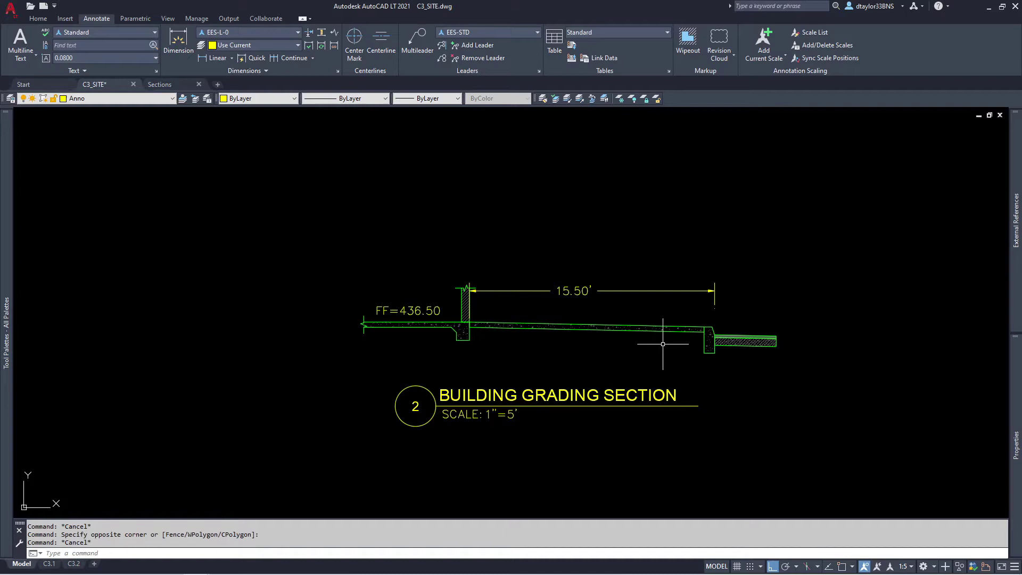
scroll(726, 337, up, 5)
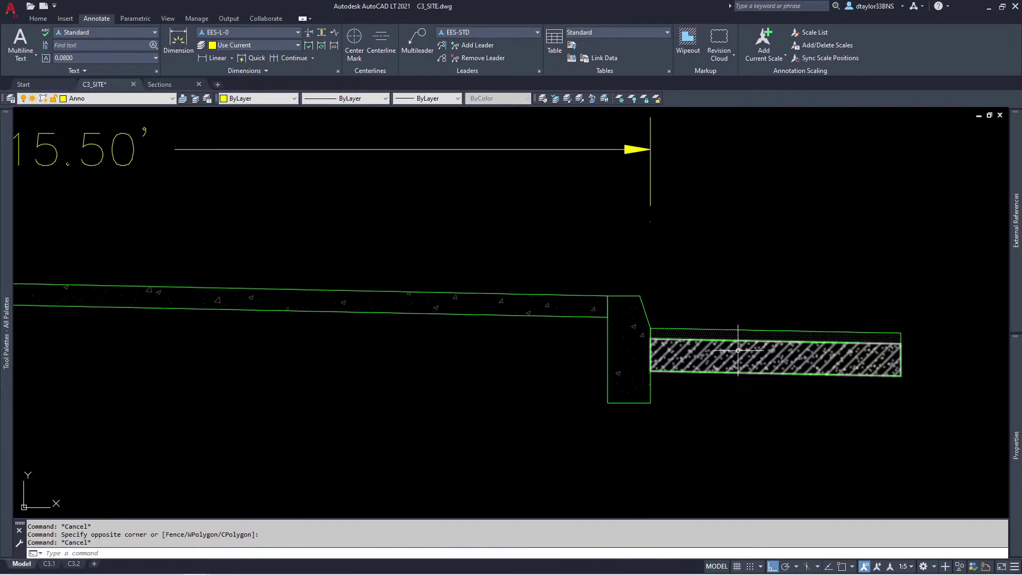
scroll(738, 353, down, 2)
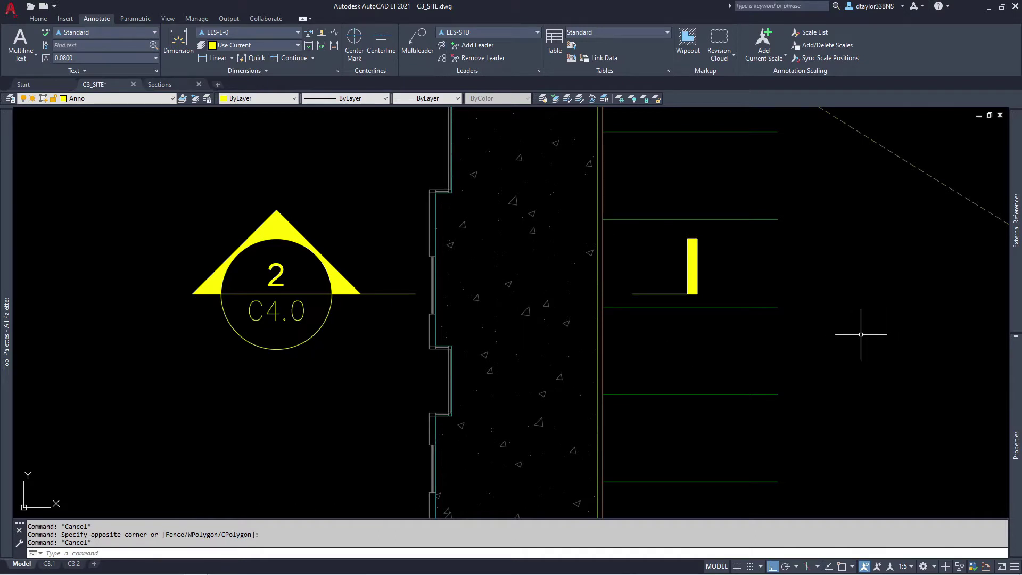
scroll(663, 353, down, 1)
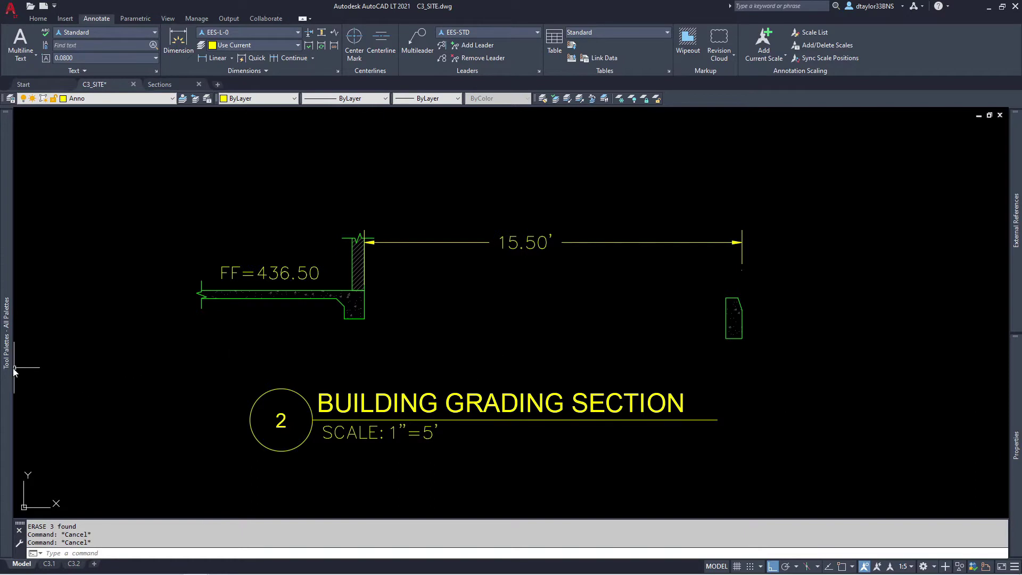
Insert the SCTN_PVMT block flipped horizontally, with its end snapped to the upper outer corner of the building slab
mouse_move(6, 373)
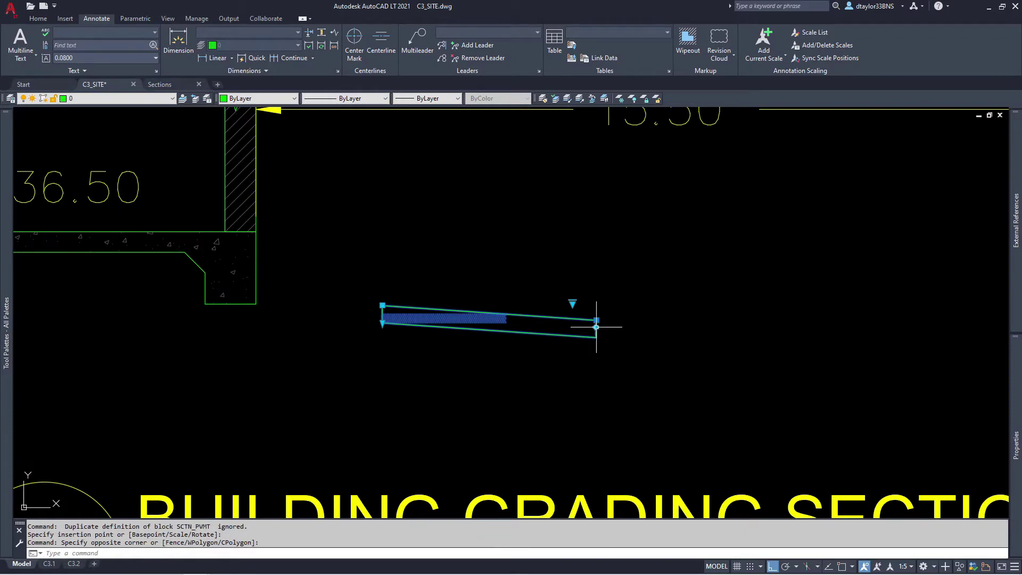
click(596, 327)
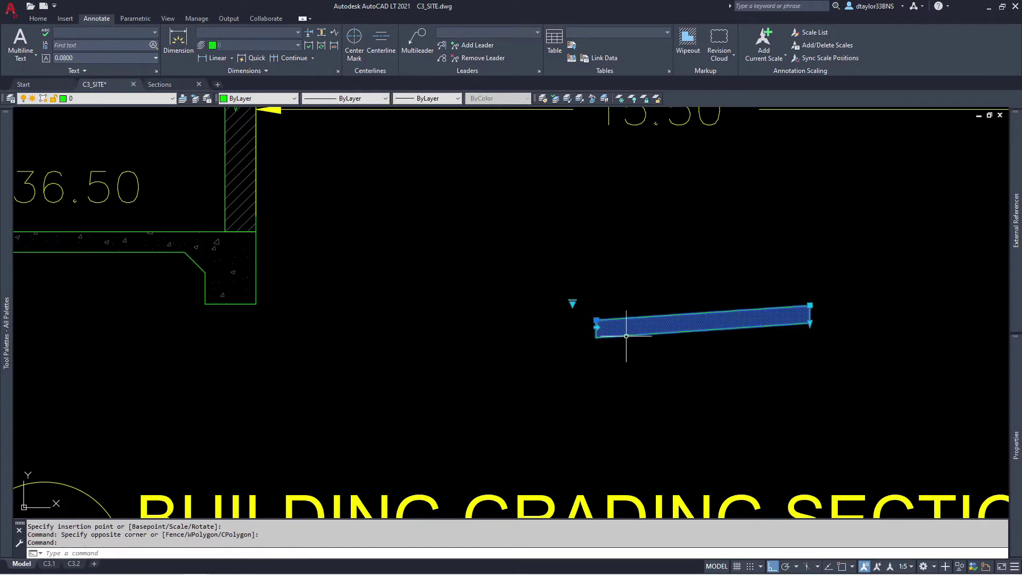
click(599, 321)
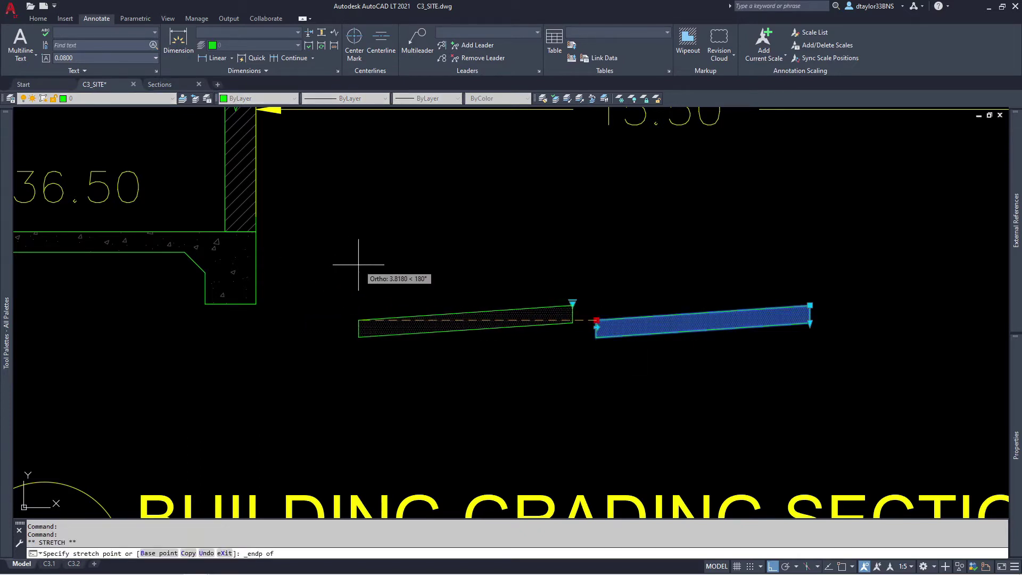
click(260, 237)
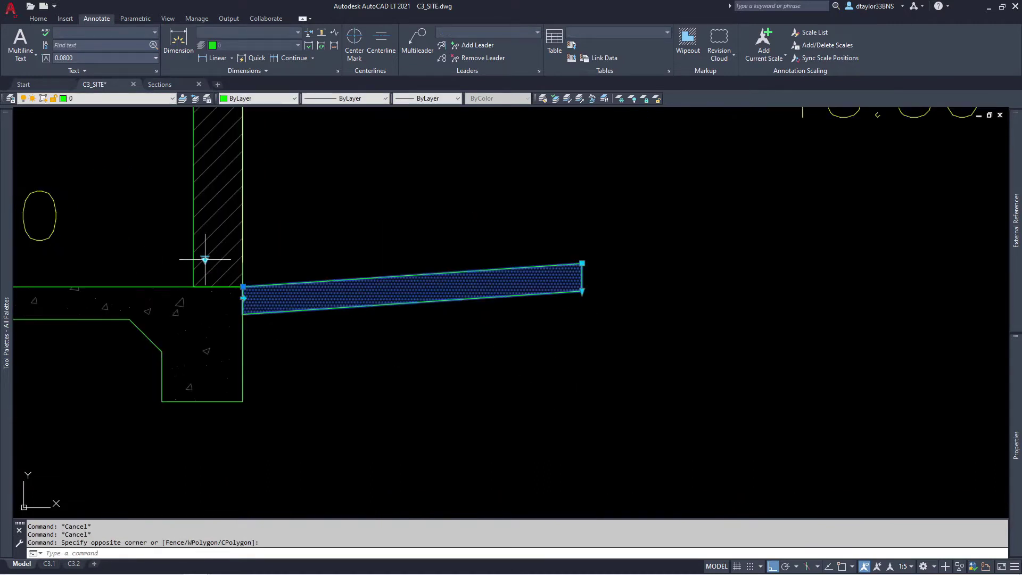
Change the inserted pavement block's material to Concrete
click(205, 259)
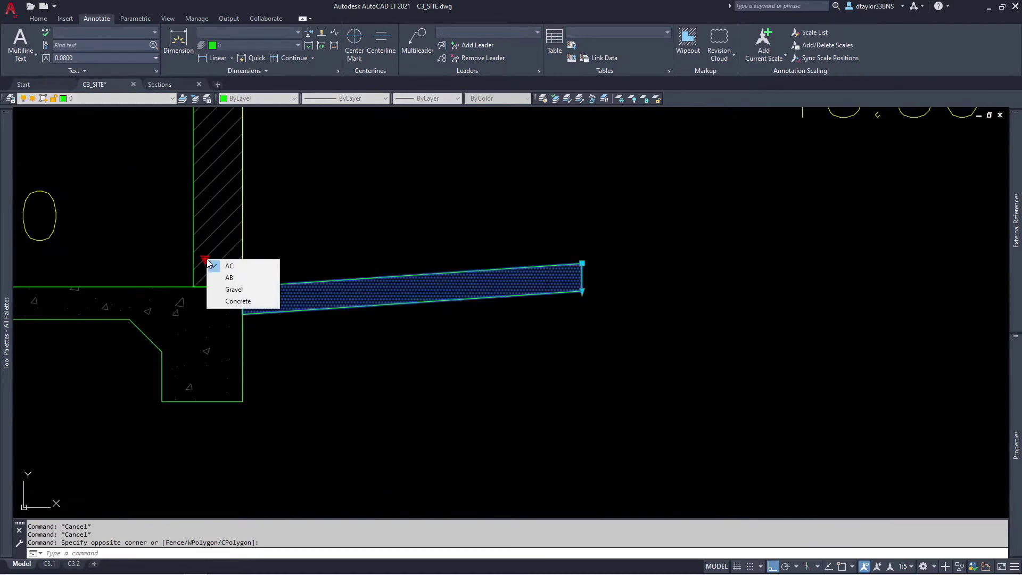
click(238, 302)
key(Escape)
With Ortho off, stretch the concrete walk's free end down toward the curb, leaving it just short of the curb
scroll(341, 341, down, 2)
click(479, 297)
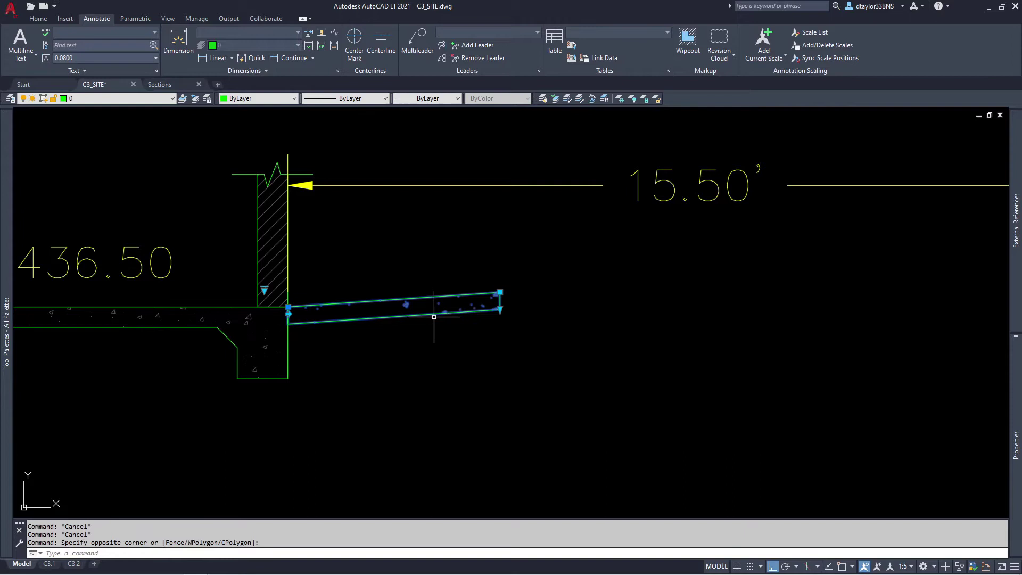
scroll(511, 311, up, 2)
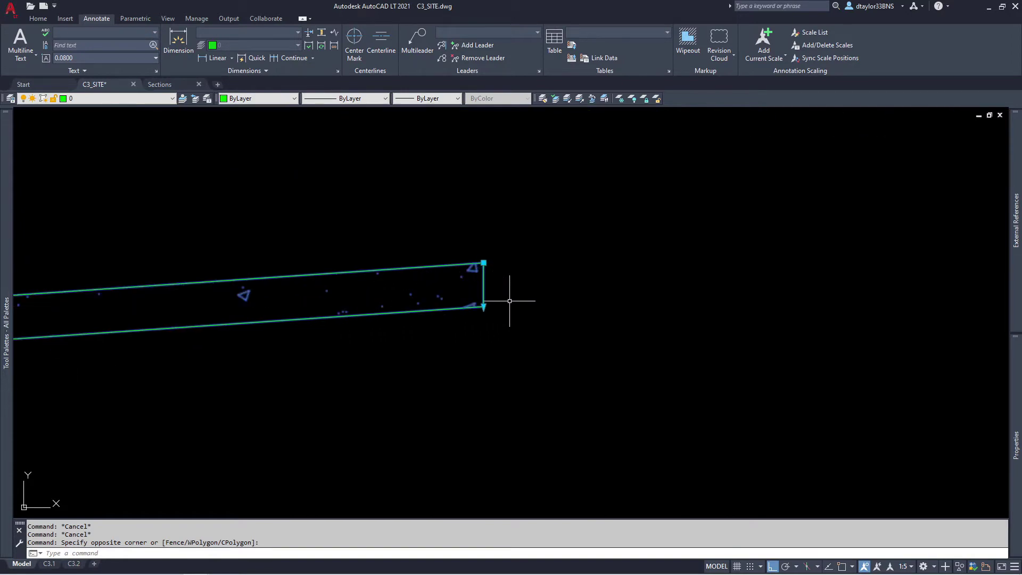
scroll(509, 301, down, 2)
click(499, 286)
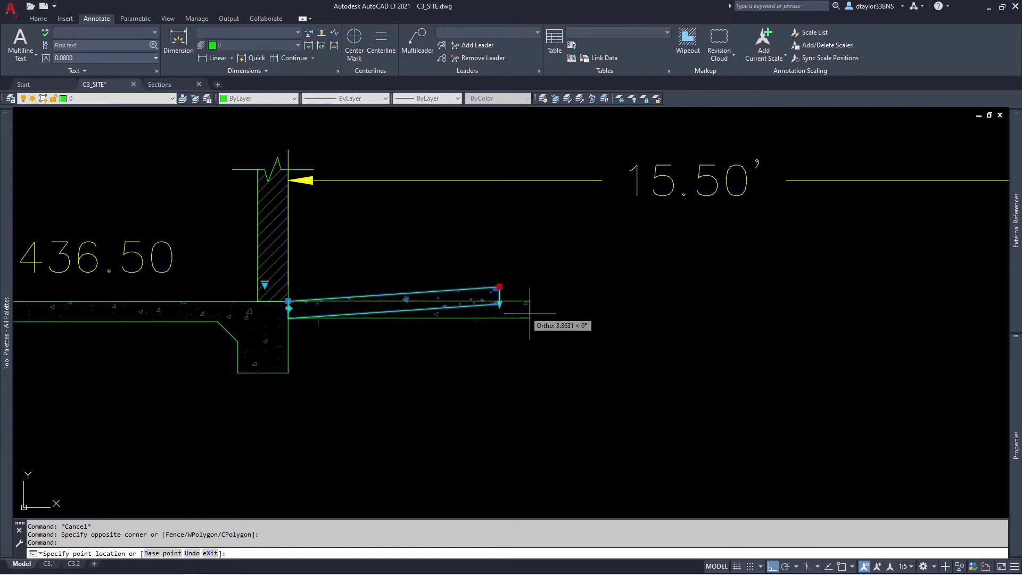
scroll(482, 326, down, 1)
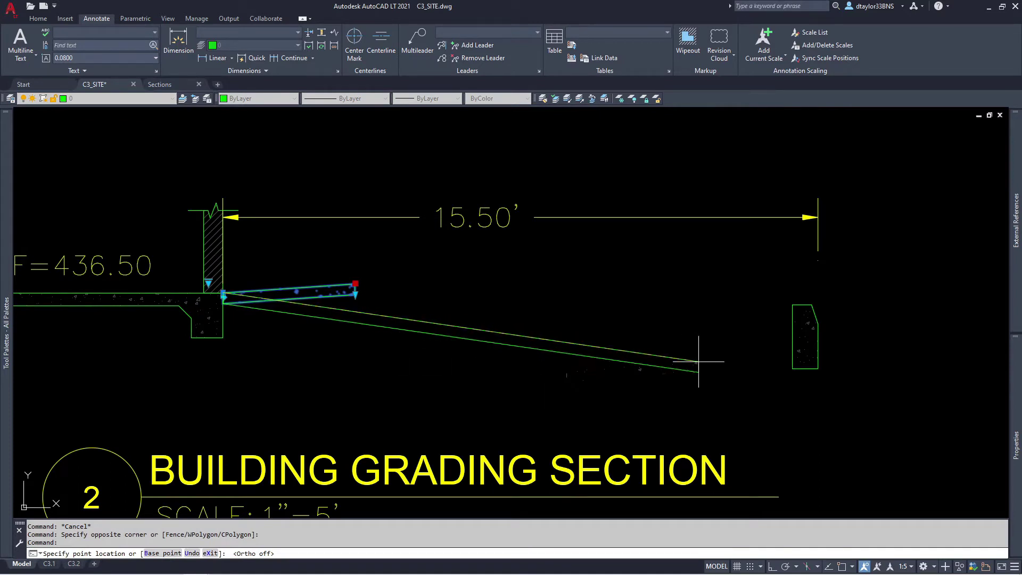
click(758, 326)
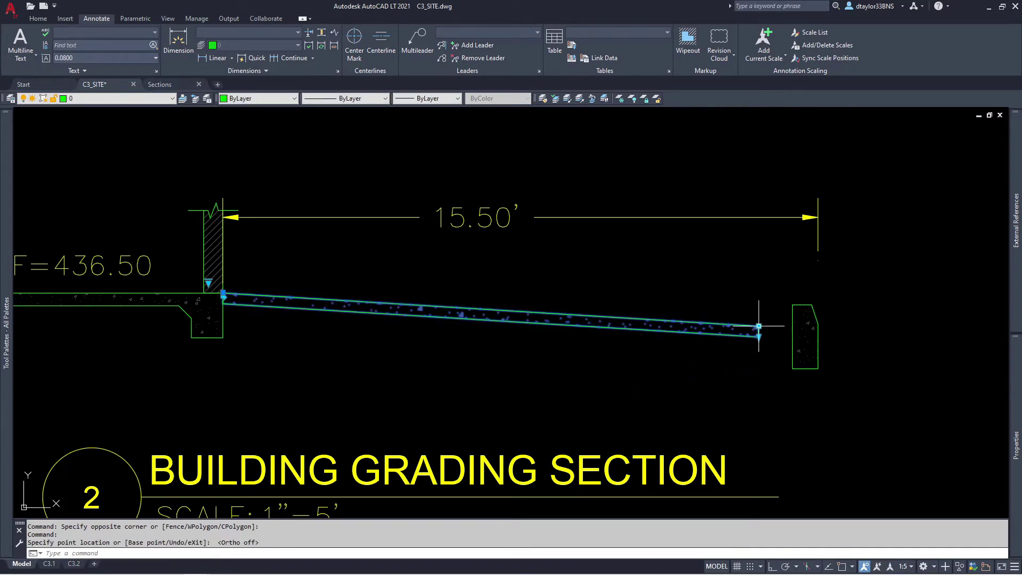
click(759, 329)
click(768, 261)
click(768, 261)
click(768, 322)
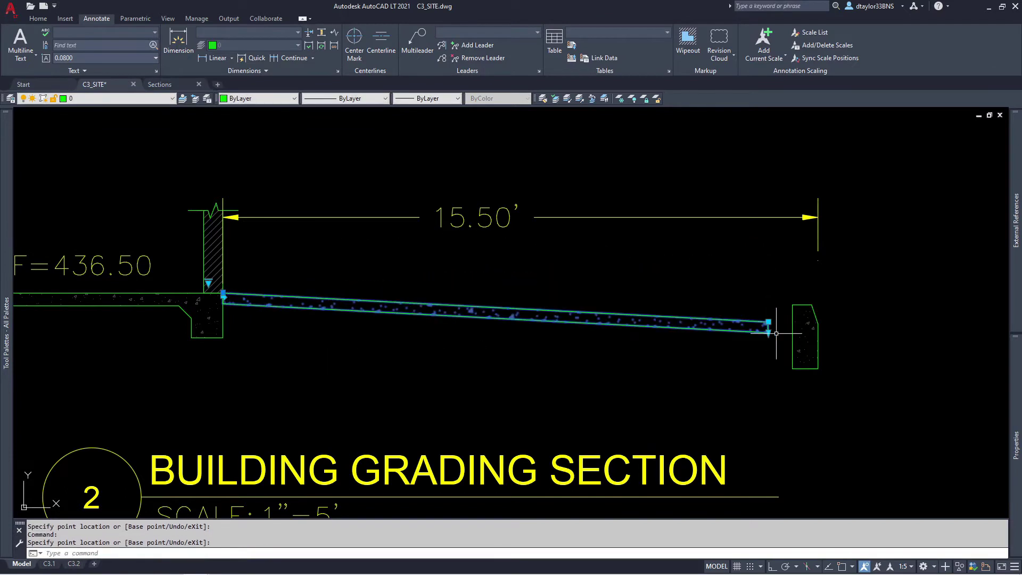
click(777, 333)
key(Escape)
Move the slope gauge's base point to the concrete walk's upper corner at the wall and bring its percentage scale to the curb
scroll(536, 327, down, 3)
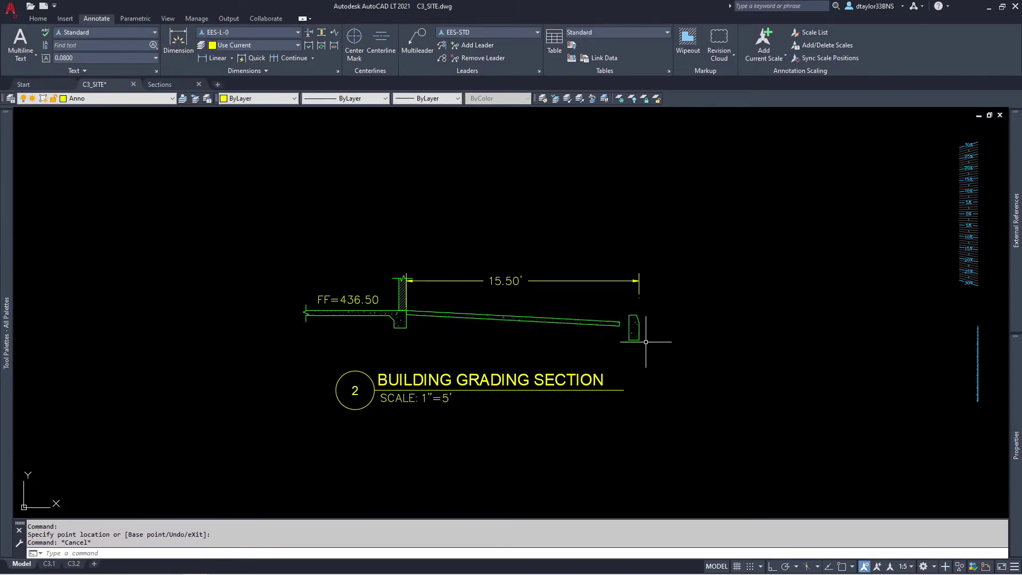
middle_drag(795, 308, 613, 331)
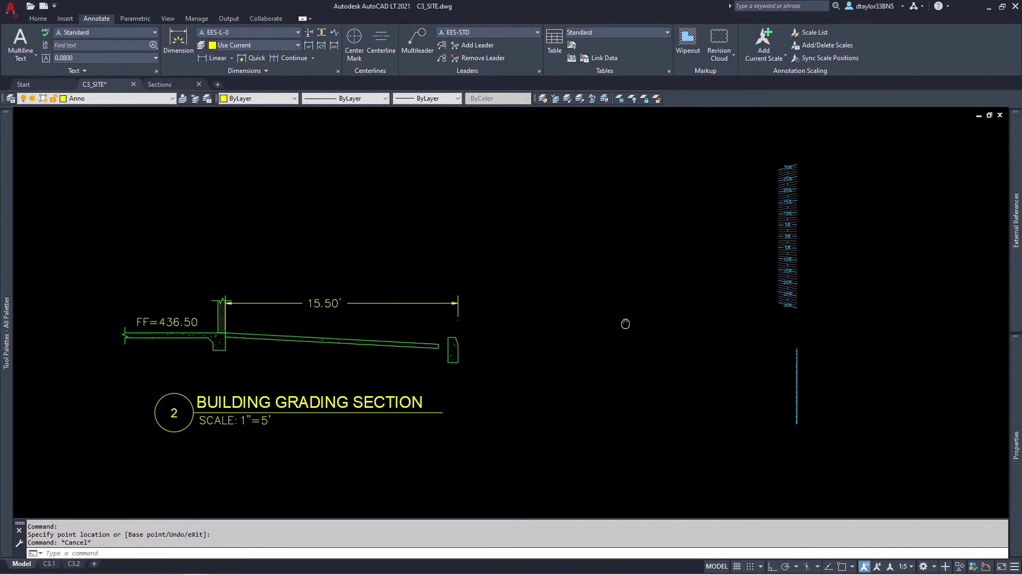
click(839, 277)
click(725, 309)
scroll(790, 239, up, 2)
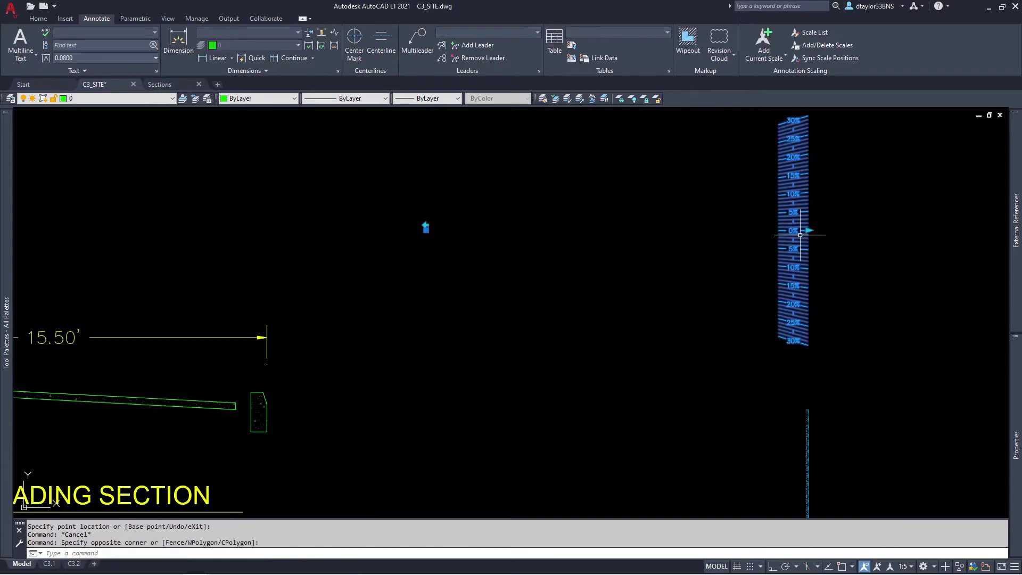
click(426, 228)
scroll(597, 231, down, 4)
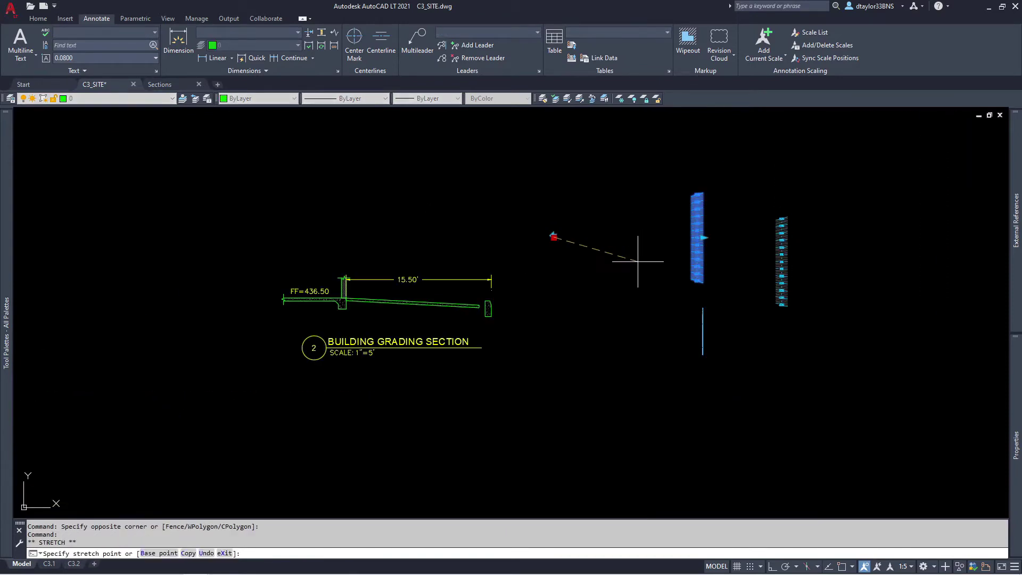
scroll(377, 344, up, 5)
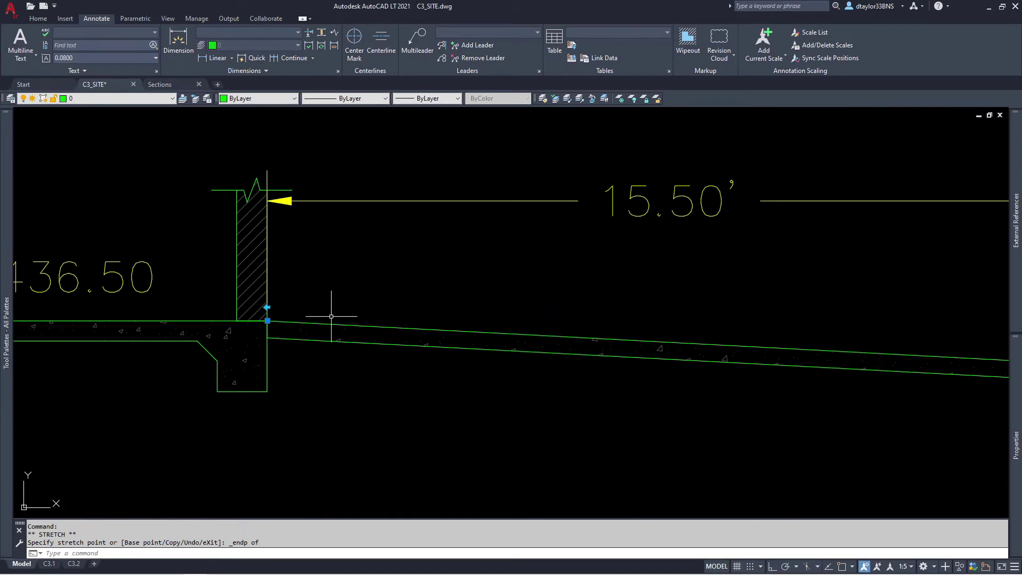
scroll(312, 317, down, 2)
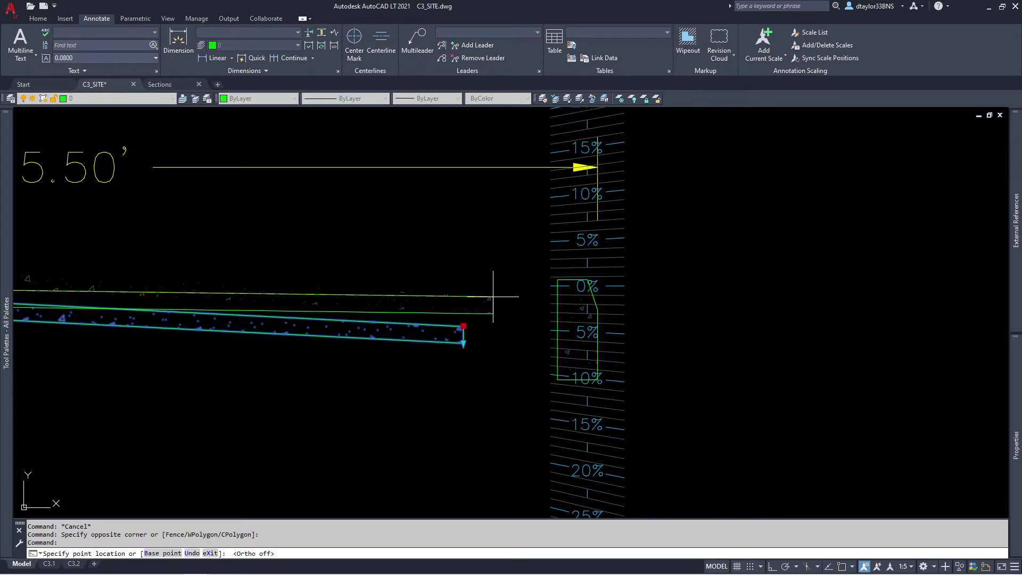
Stretch the concrete walk's free end to the curb's near face with a nearest snap, at about 1.5% down on the slope gauge
scroll(556, 304, up, 2)
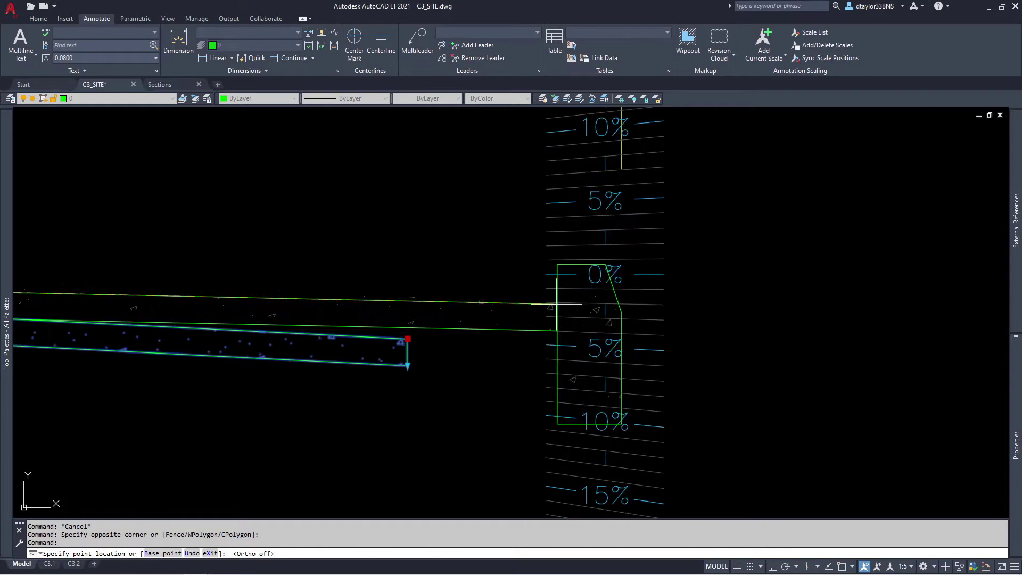
shift+right_click(562, 300)
click(586, 519)
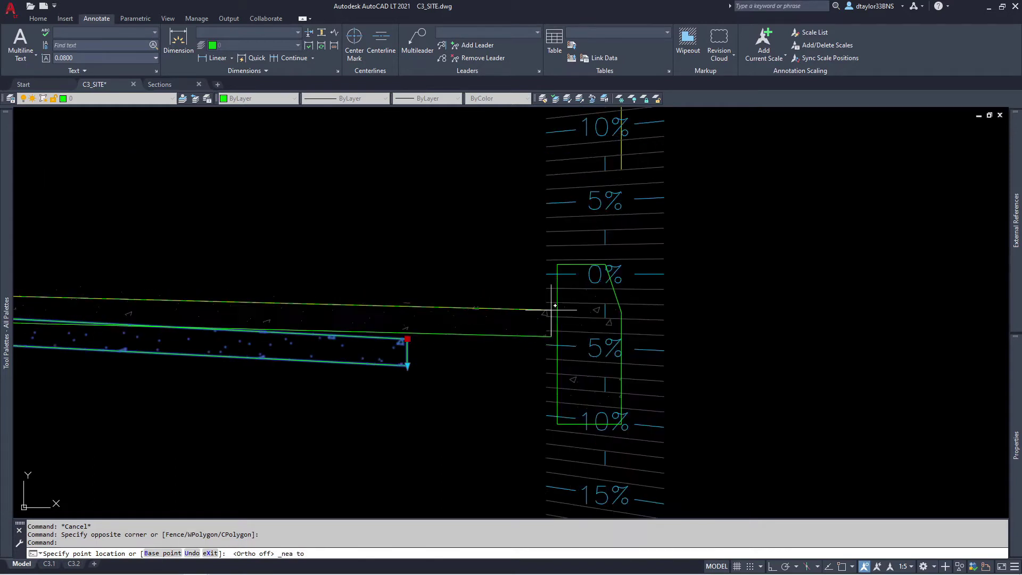
scroll(605, 309, up, 4)
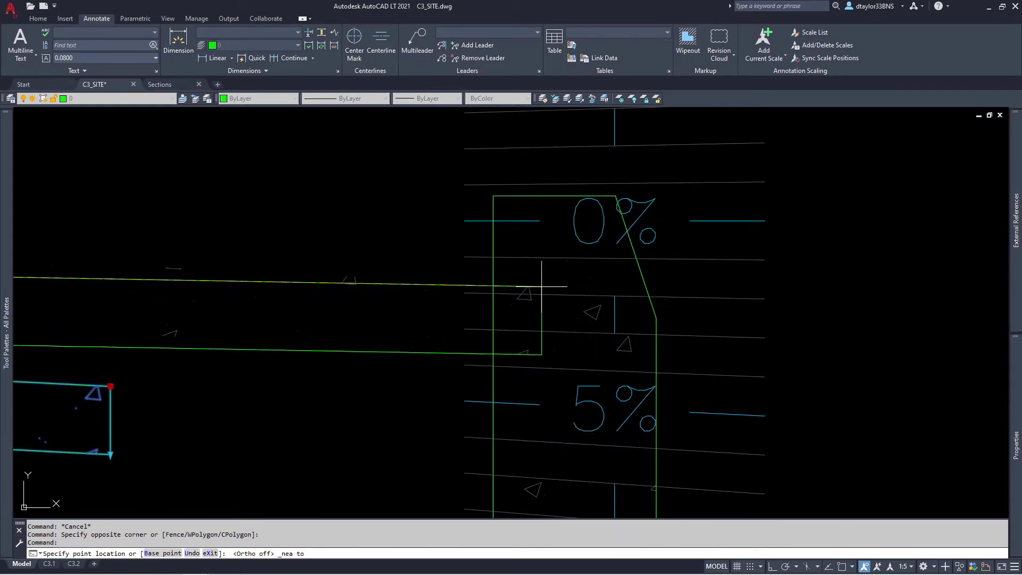
click(494, 277)
Move the curb block vertically so its upper inner corner snaps to the upper end corner of the concrete walk
scroll(597, 298, down, 5)
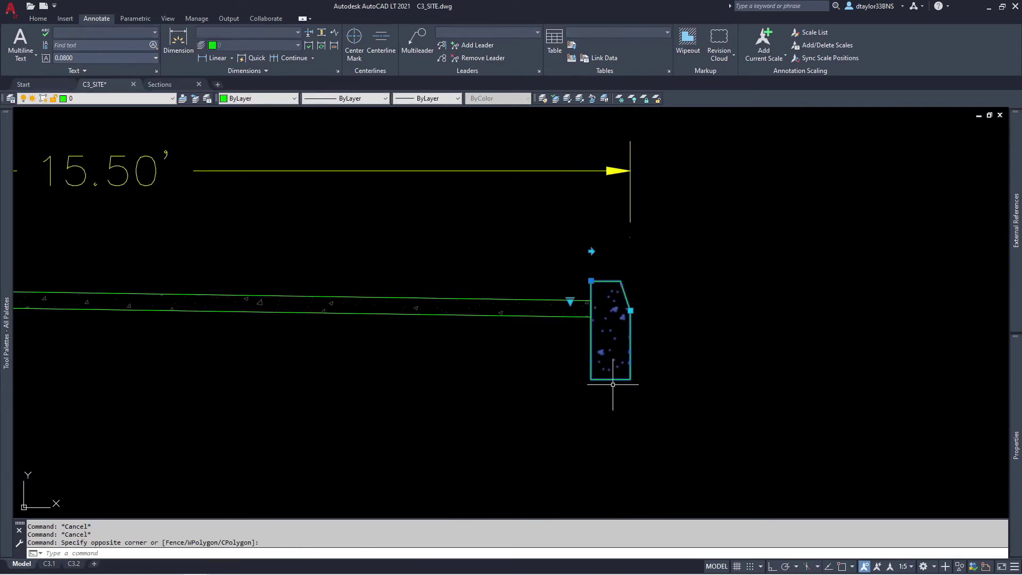
click(591, 281)
shift+right_click(591, 281)
click(618, 349)
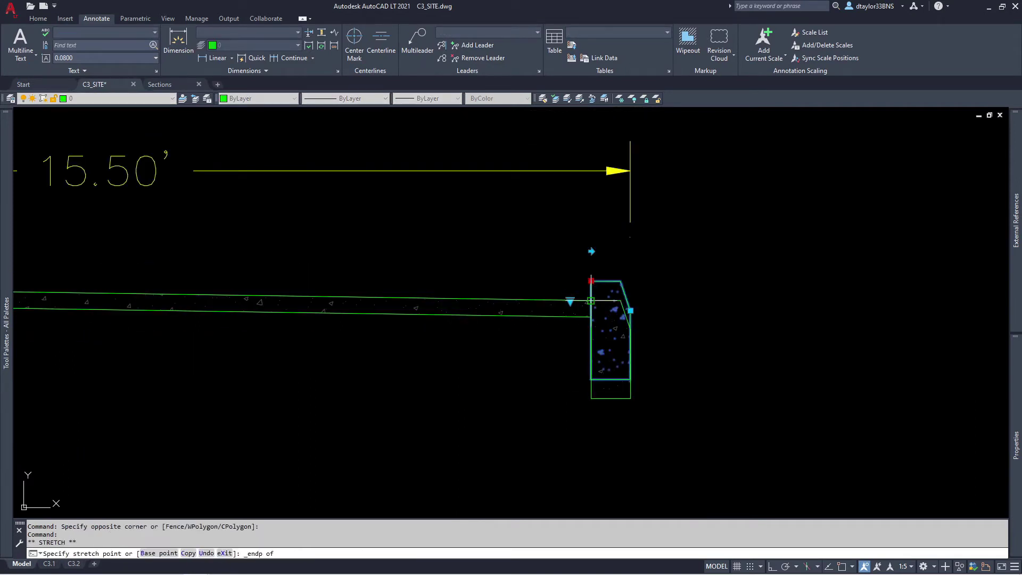
click(589, 301)
key(Escape)
key(Escape)
scroll(572, 305, up, 4)
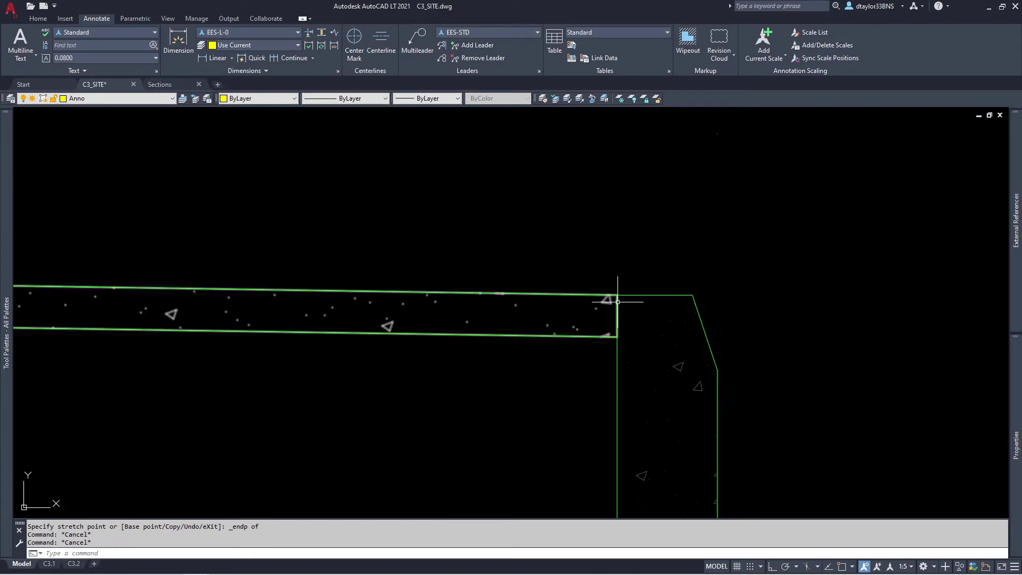
scroll(617, 301, down, 5)
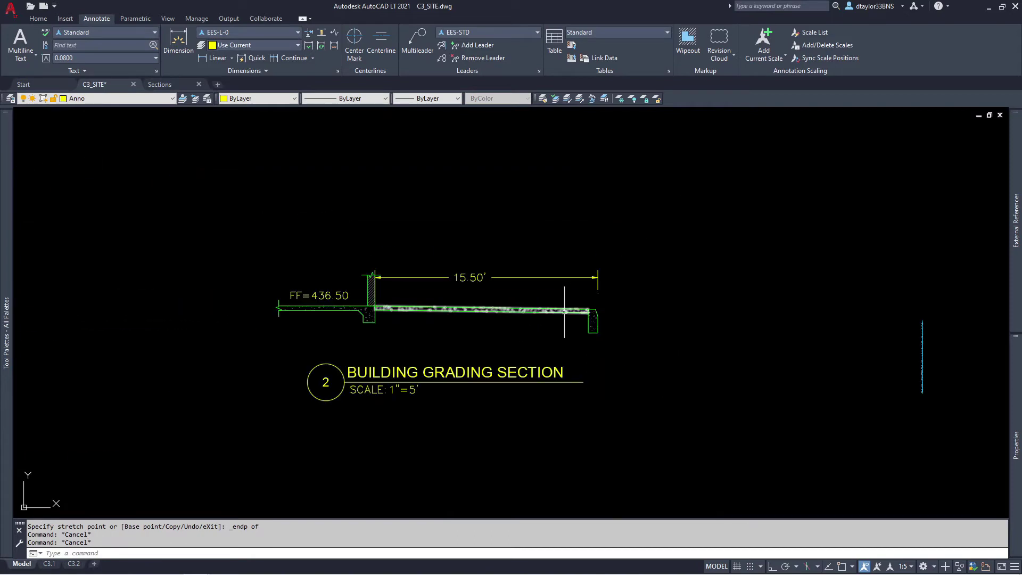
key(Escape)
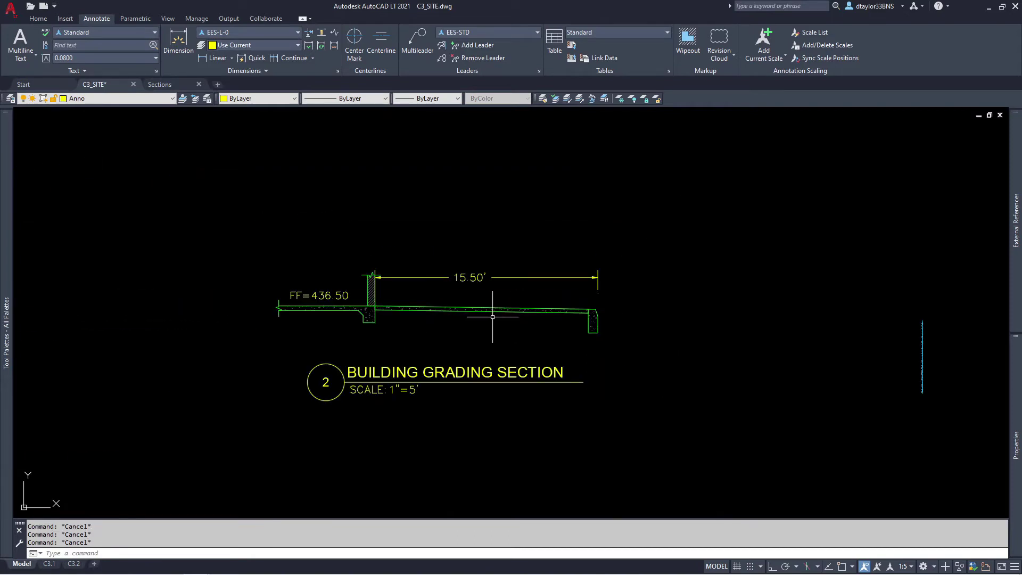
Copy the concrete walk from its upper corner at the wall to the lower end of the curb's sloped outer face
scroll(616, 323, up, 2)
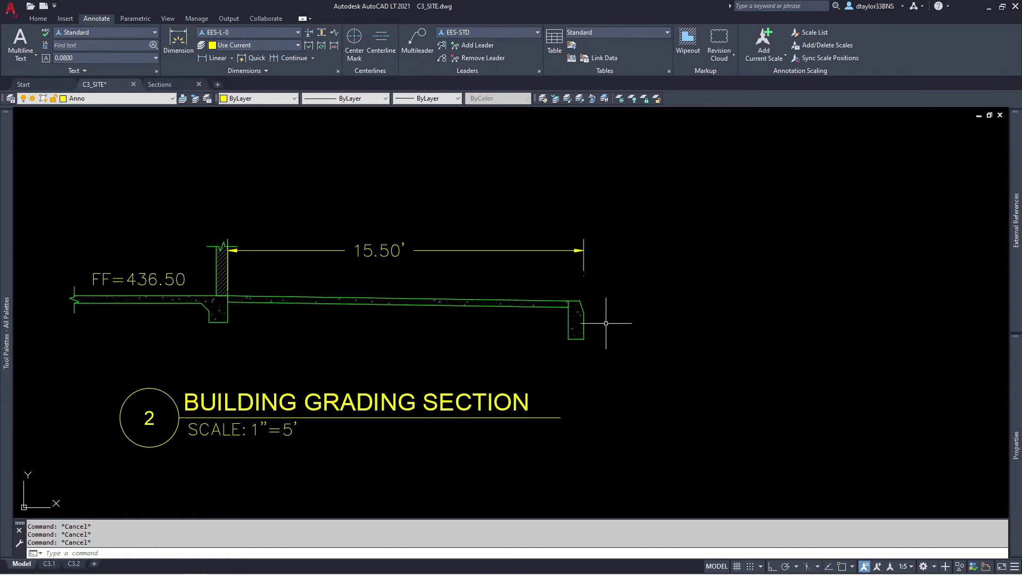
click(437, 279)
click(412, 317)
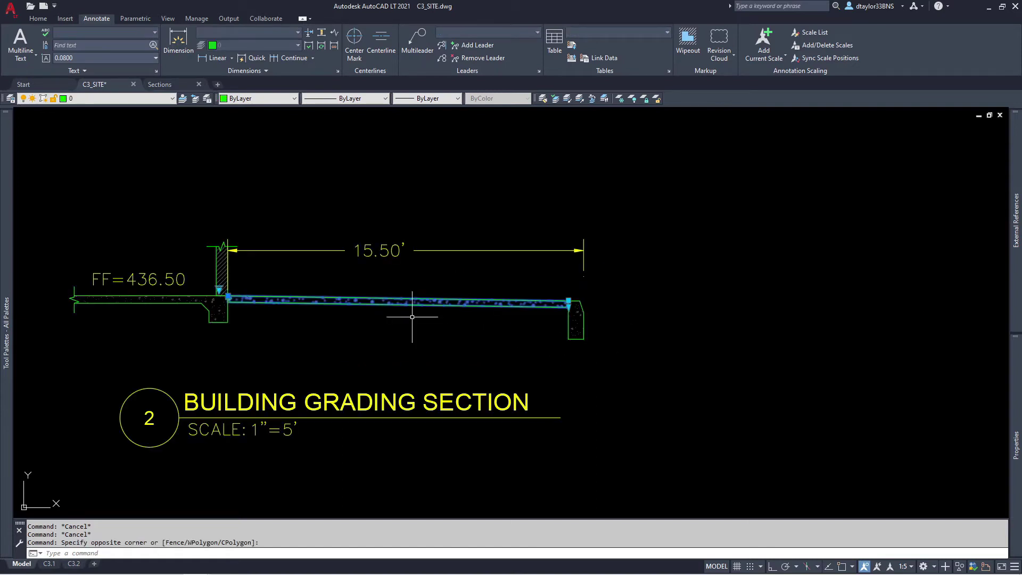
text(co)
key(Return)
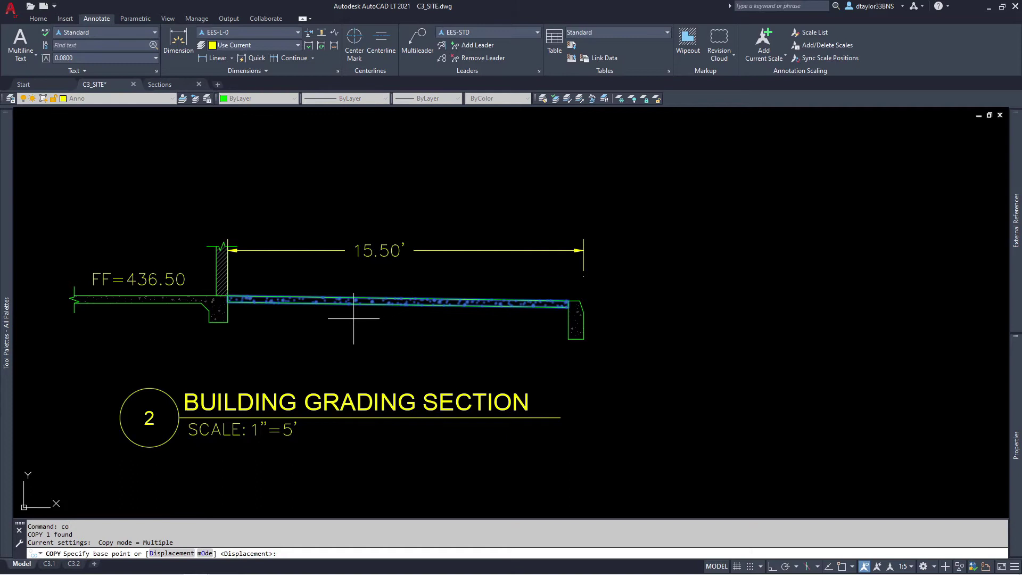
shift+right_click(323, 316)
click(341, 374)
click(242, 292)
shift+right_click(624, 287)
click(672, 366)
scroll(609, 301, up, 4)
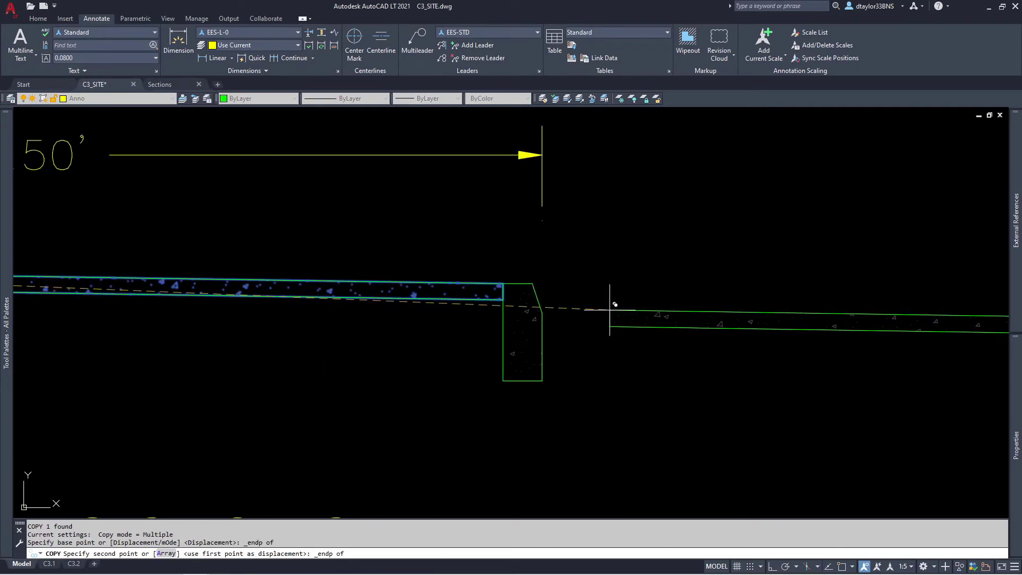
scroll(548, 308, up, 3)
click(534, 308)
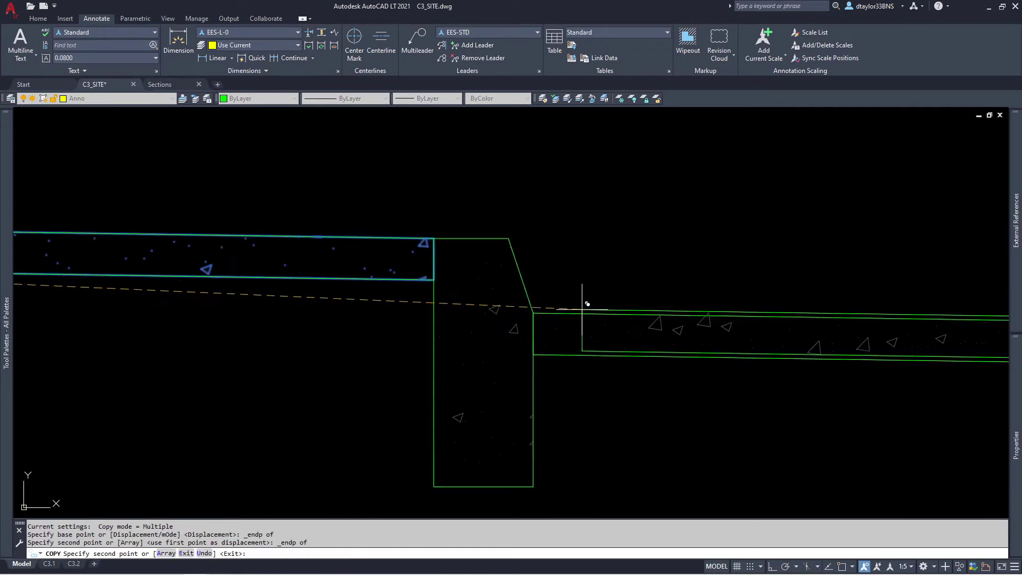
key(Escape)
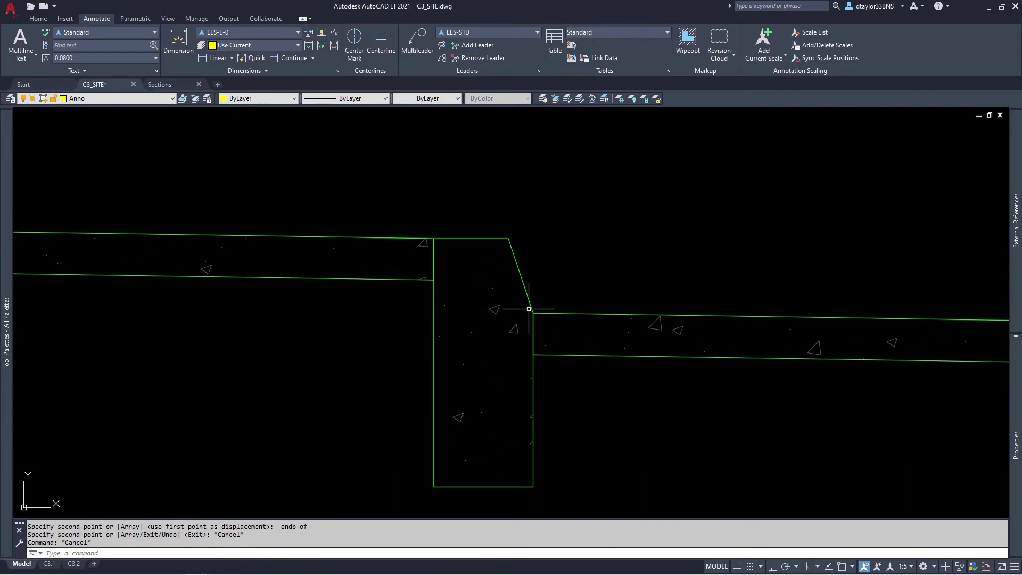
scroll(530, 311, down, 2)
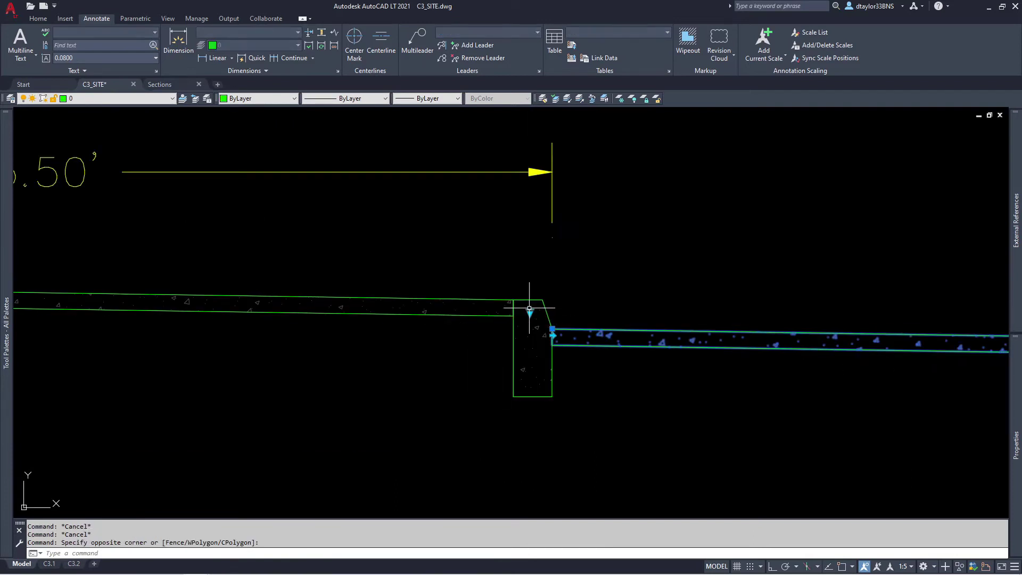
Switch the material of the copied slab beyond the curb to AC
click(529, 311)
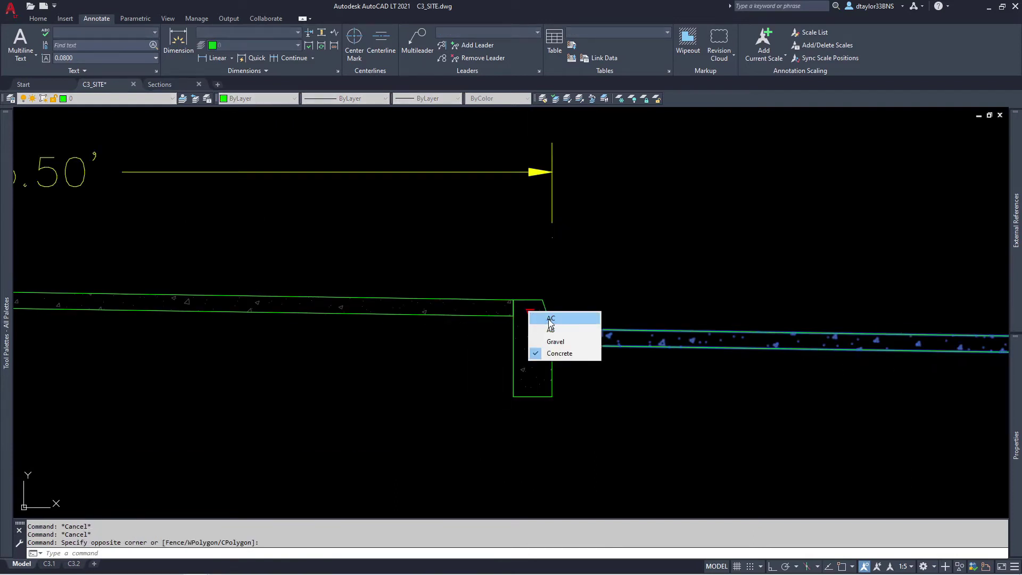
click(551, 319)
key(Escape)
key(Escape)
scroll(492, 346, down, 3)
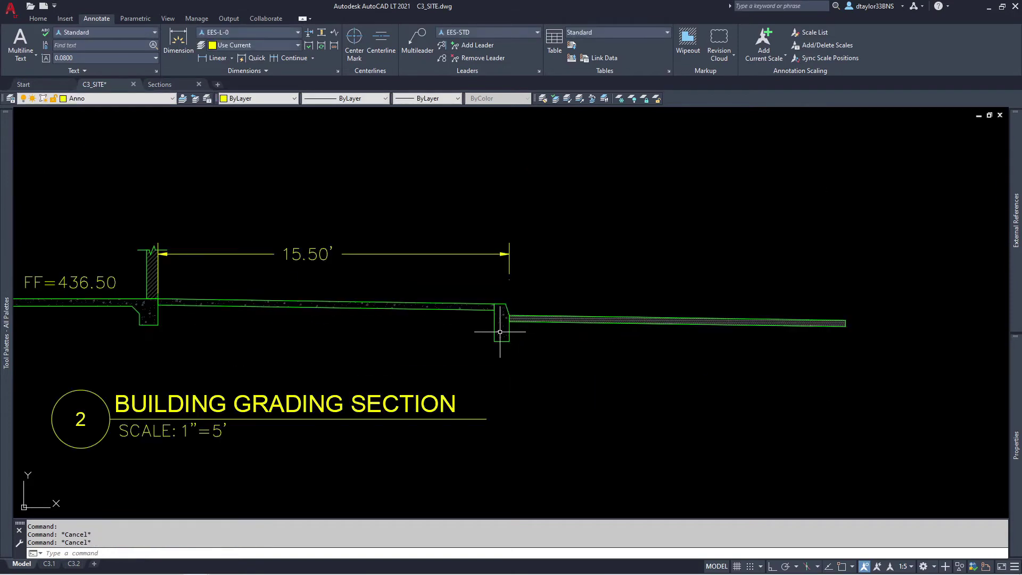
Move the thickness ruler block so its zero point snaps to the concrete walk's upper end corner at the curb
scroll(613, 351, down, 2)
click(898, 356)
click(806, 379)
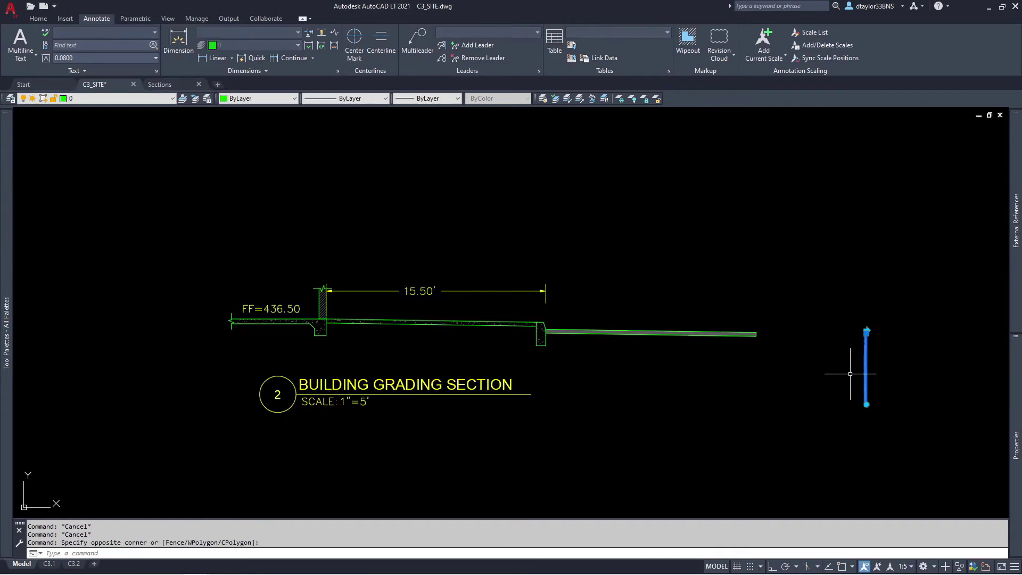
click(866, 334)
scroll(503, 326, up, 8)
click(719, 296)
scroll(687, 314, up, 8)
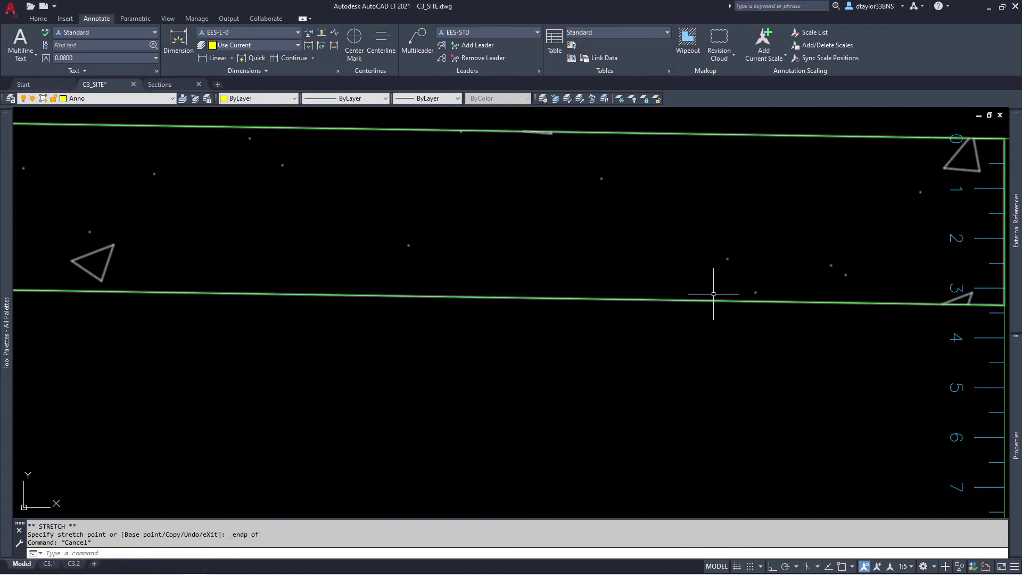
Stretch the concrete walk's thickness down to the 4 mark on the ruler
scroll(486, 388, down, 4)
scroll(571, 358, up, 4)
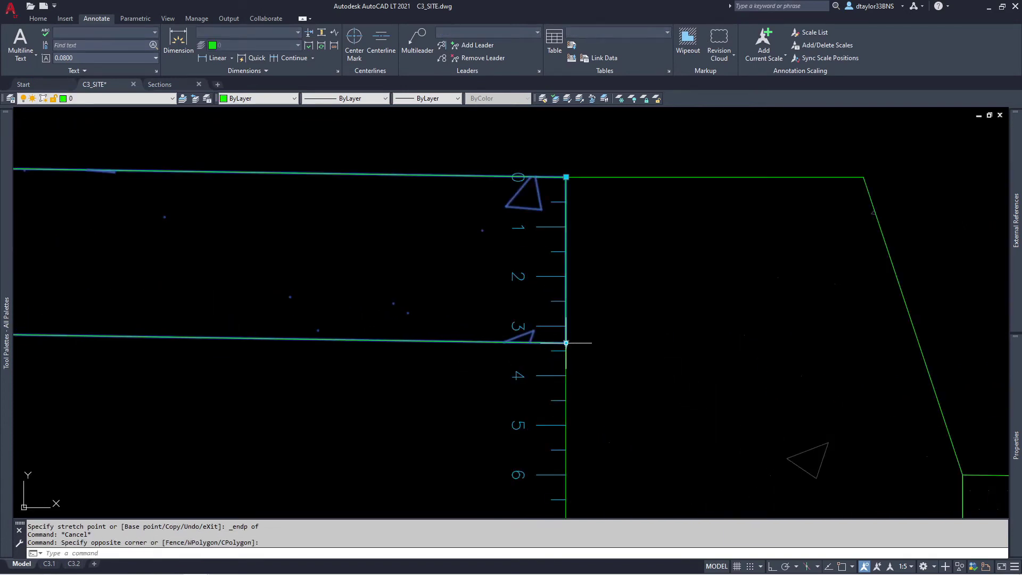
click(566, 343)
click(566, 375)
key(Escape)
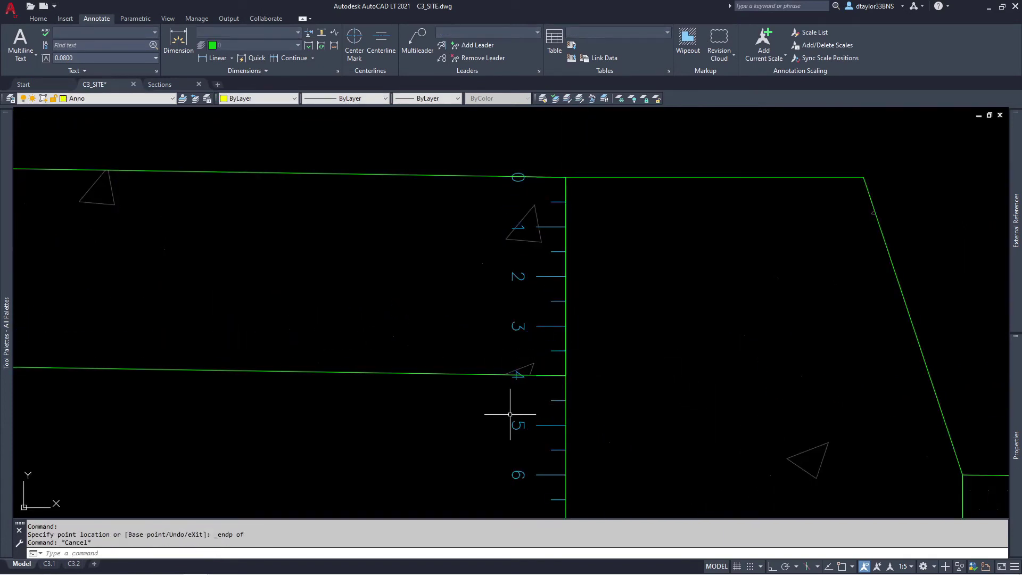
Move the ruler block so its zero point snaps to the upper corner of the AC slab's free end
click(522, 417)
click(507, 425)
scroll(506, 425, down, 8)
click(485, 285)
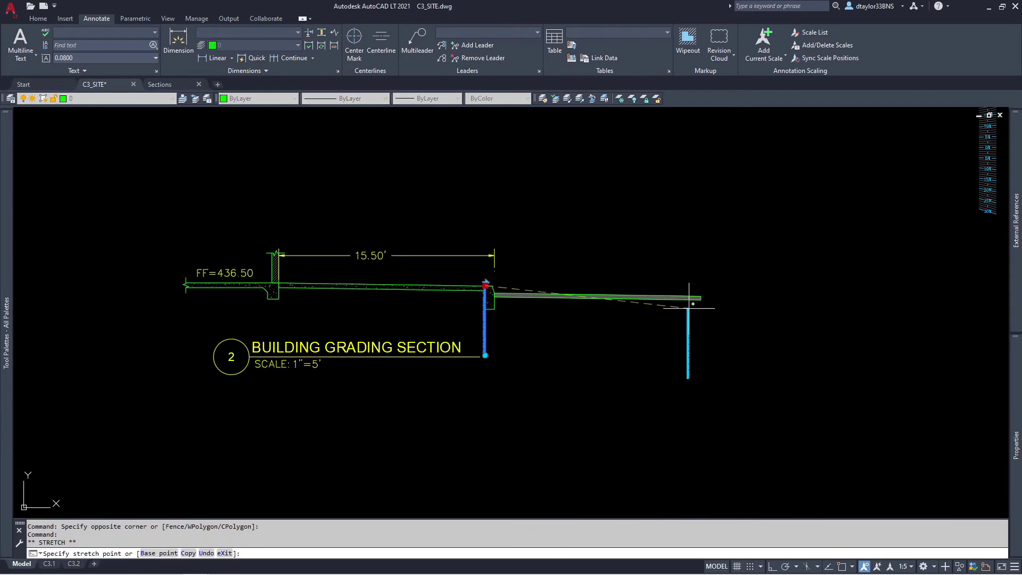
scroll(693, 307, up, 4)
shift+right_click(675, 303)
key(e)
scroll(708, 279, up, 4)
click(708, 279)
key(Escape)
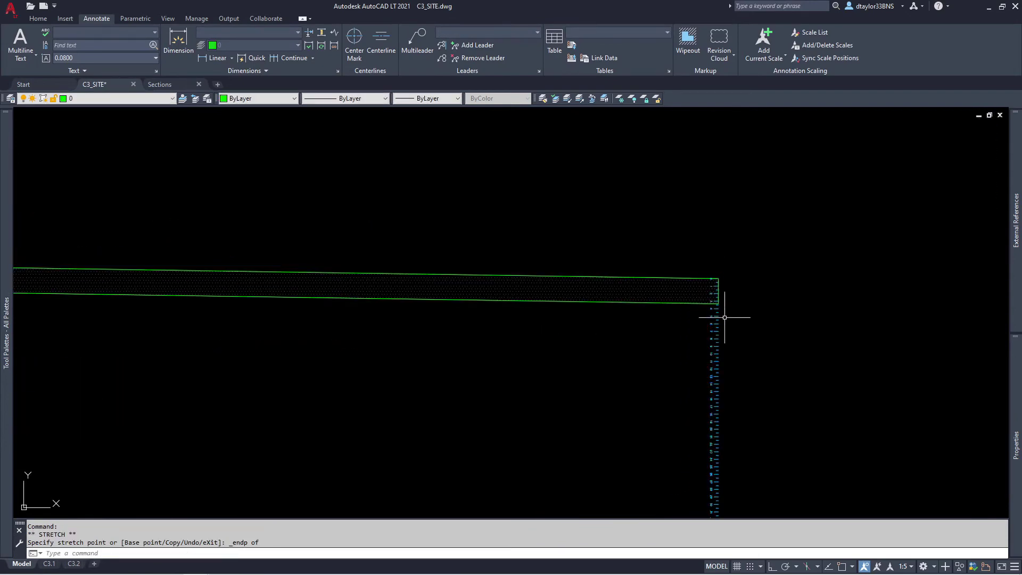
Reduce the AC slab's thickness to the 2 mark on the ruler with an endpoint snap
key(Escape)
scroll(735, 304, up, 8)
click(610, 304)
click(603, 303)
text(e)
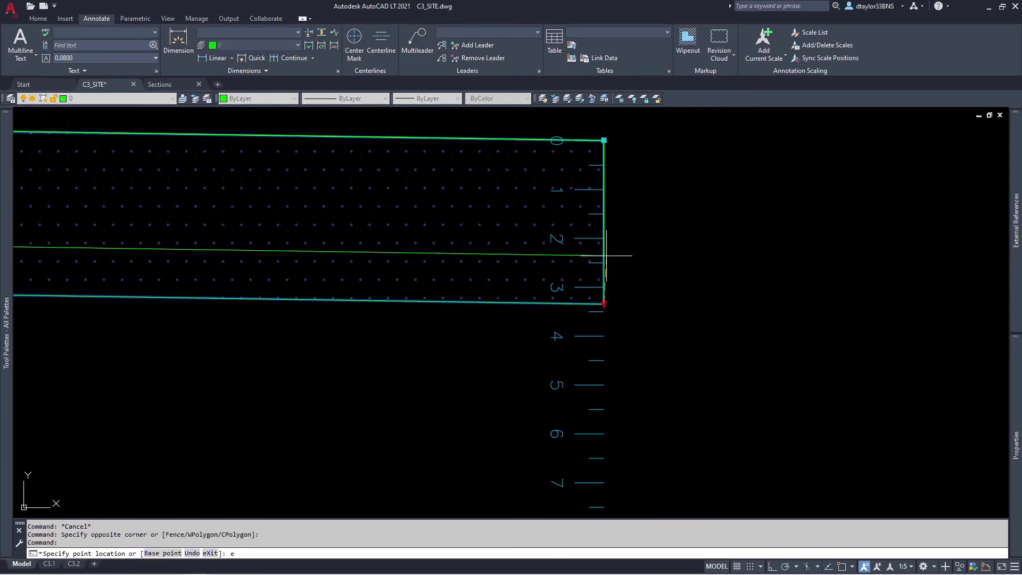
shift+right_click(605, 241)
key(e)
shift+right_click(605, 239)
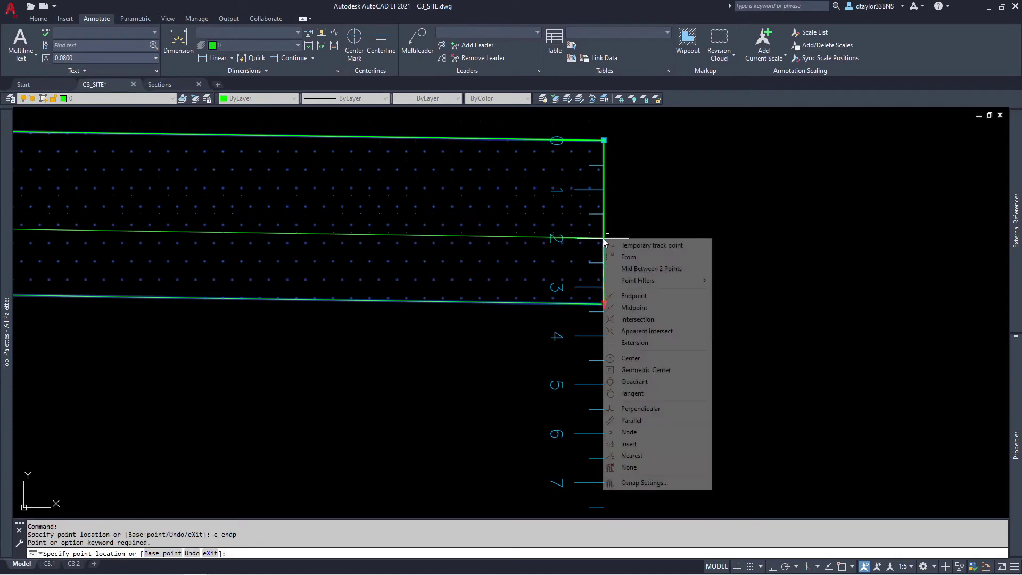
key(e)
click(604, 238)
key(Escape)
Move the ruler block off the AC slab, out past its free end
click(645, 288)
click(542, 347)
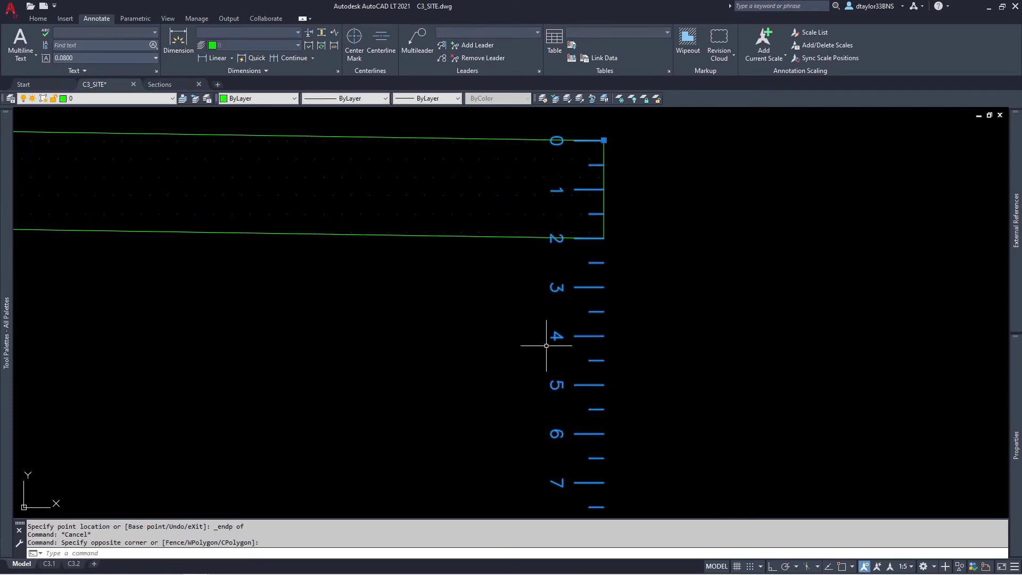
key(Return)
click(547, 346)
scroll(565, 346, down, 5)
click(697, 346)
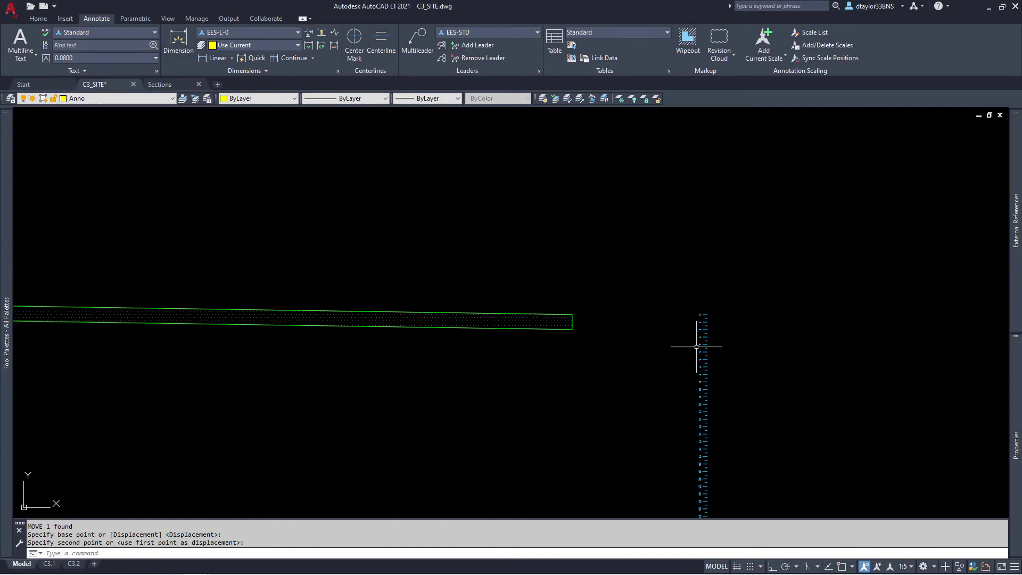
key(Escape)
Move the slope gauge's base point to the AC slab's upper corner at the curb and bring its percentage scale closer to the curb
scroll(599, 346, down, 4)
middle_drag(275, 335, 333, 322)
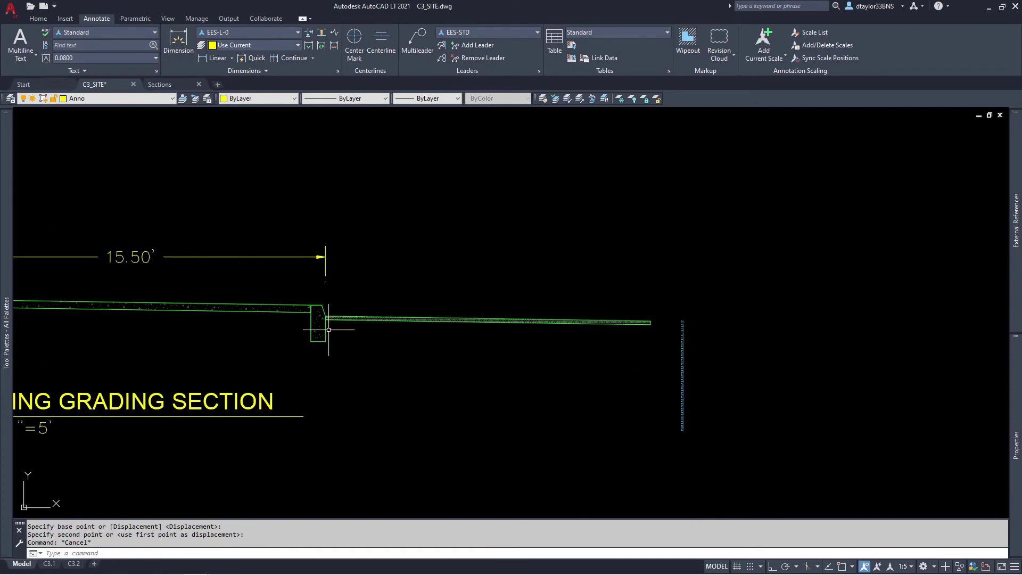
scroll(329, 329, down, 4)
click(644, 240)
click(593, 286)
click(500, 234)
click(328, 325)
scroll(364, 243, up, 2)
click(523, 378)
middle_drag(375, 375, 589, 301)
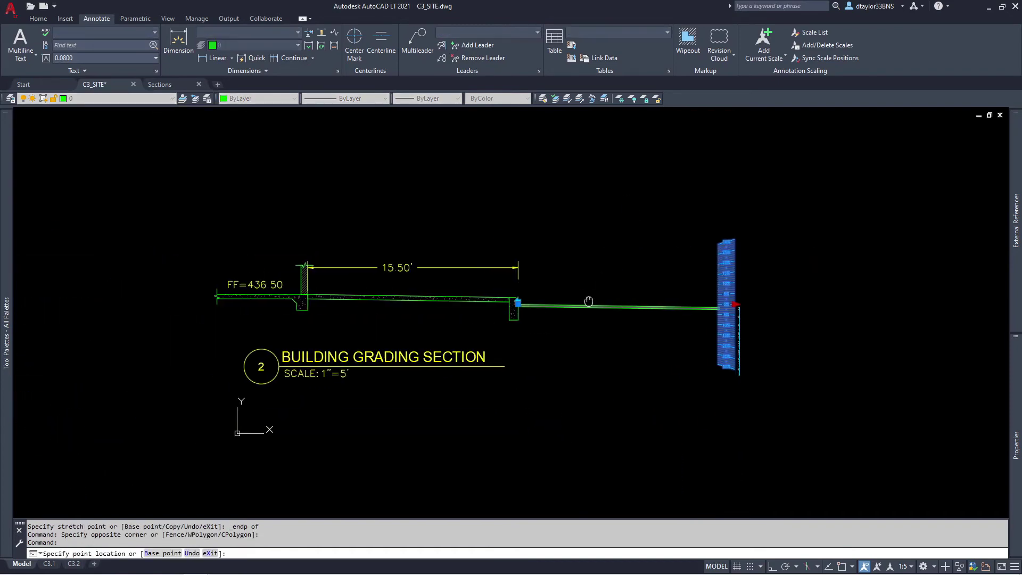
scroll(570, 301, up, 6)
click(572, 352)
key(Escape)
Shorten the AC slab by stretching its free end to the slope gauge with a nearest snap, at about 2.5% down
click(511, 321)
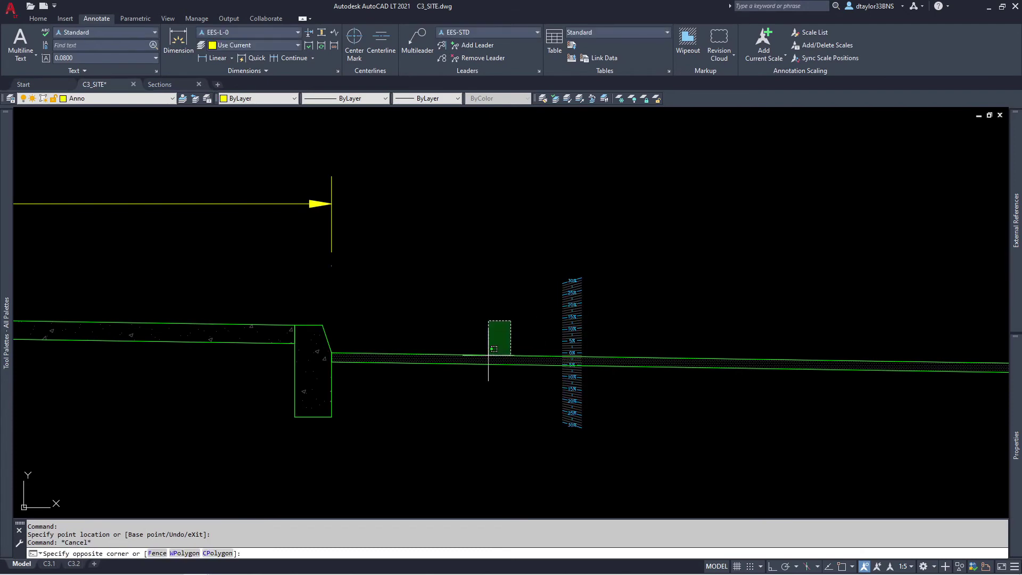
click(488, 355)
scroll(457, 372, down, 4)
scroll(613, 394, up, 4)
click(651, 352)
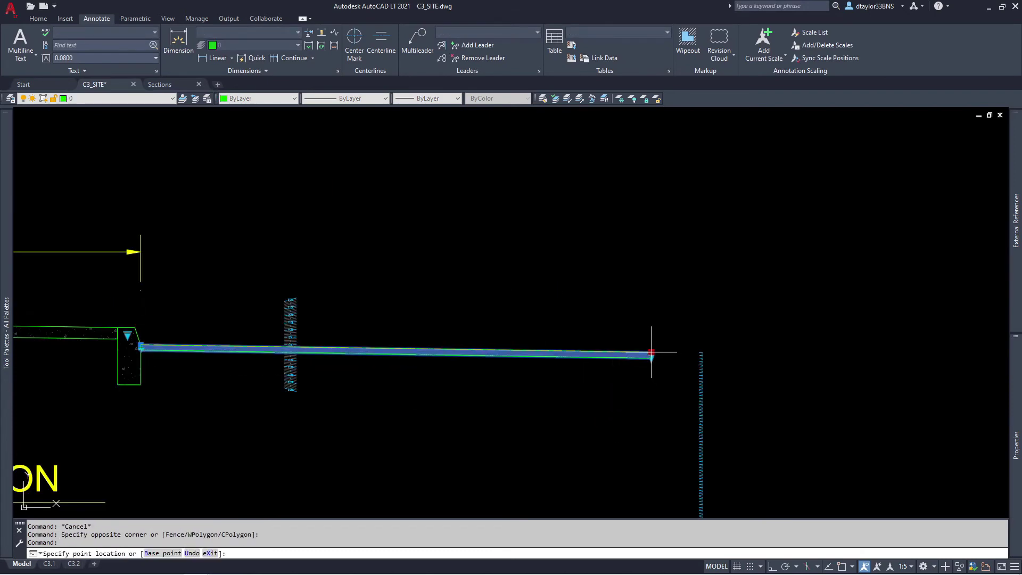
middle_drag(348, 372, 641, 356)
scroll(592, 323, up, 10)
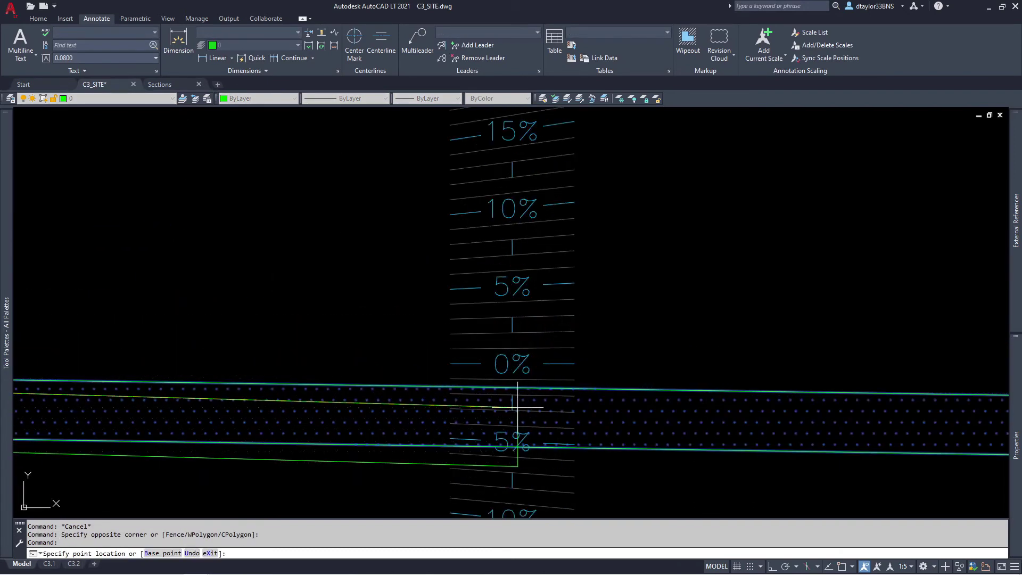
scroll(517, 407, up, 6)
click(549, 281)
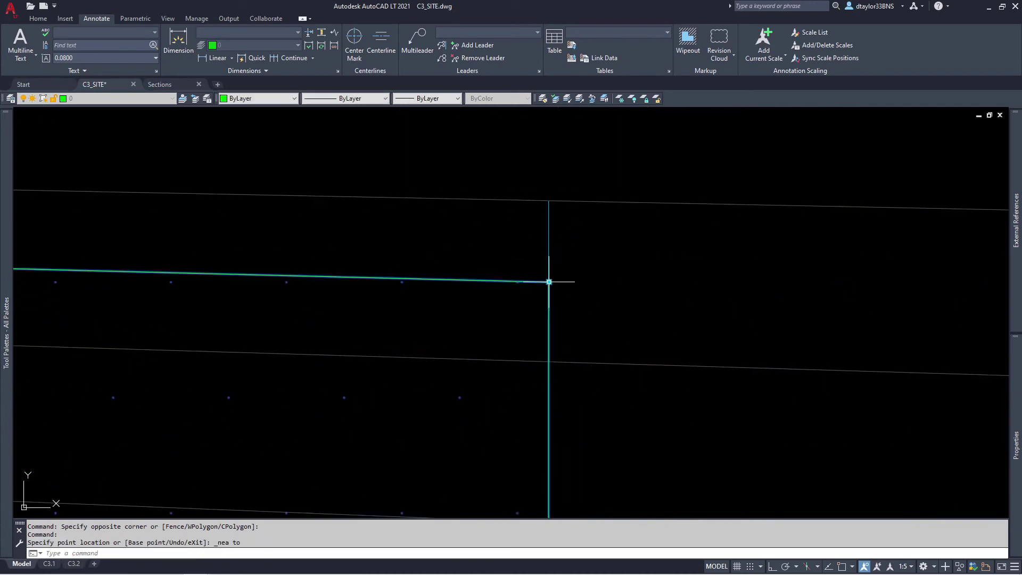
Move the slope gauge from the curb corner to empty space clear of the section
scroll(549, 282, down, 6)
click(290, 278)
click(290, 279)
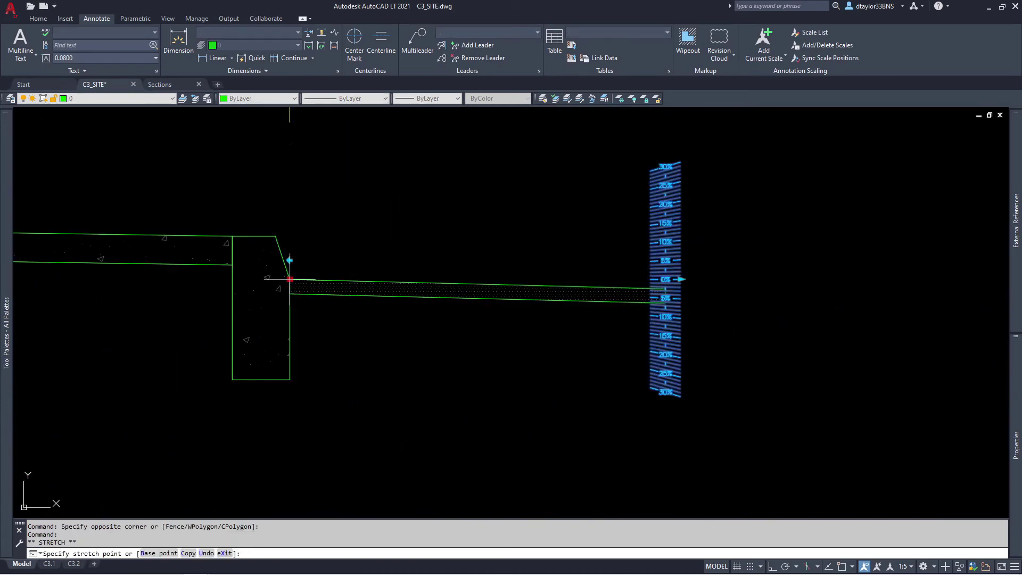
scroll(290, 279, down, 5)
click(683, 235)
key(Escape)
key(Escape)
middle_drag(454, 295, 708, 341)
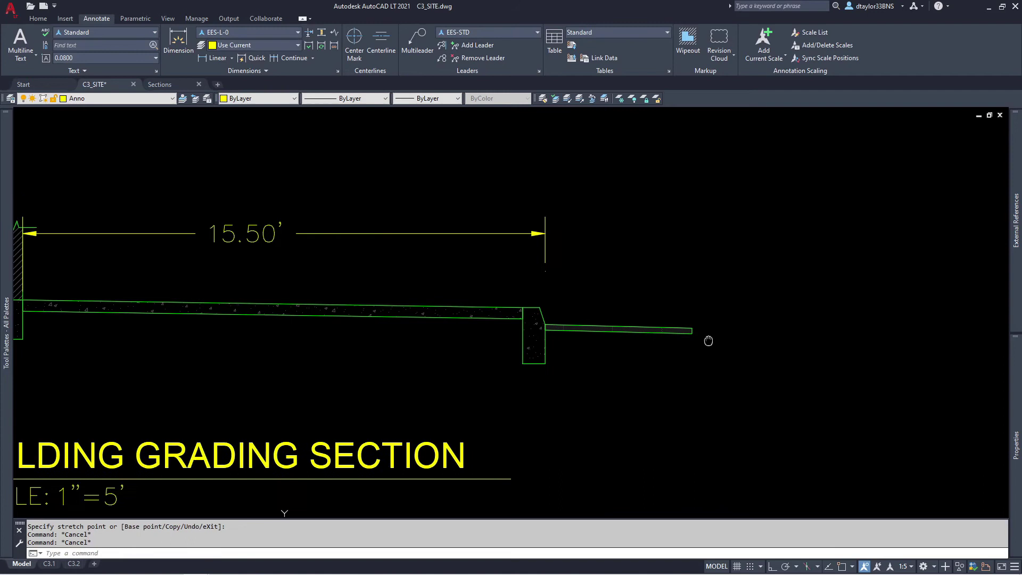
Copy the AC slab from its upper corner at the curb to its lower corner, stacking a second layer beneath it
scroll(708, 341, up, 4)
key(Escape)
click(599, 294)
click(511, 349)
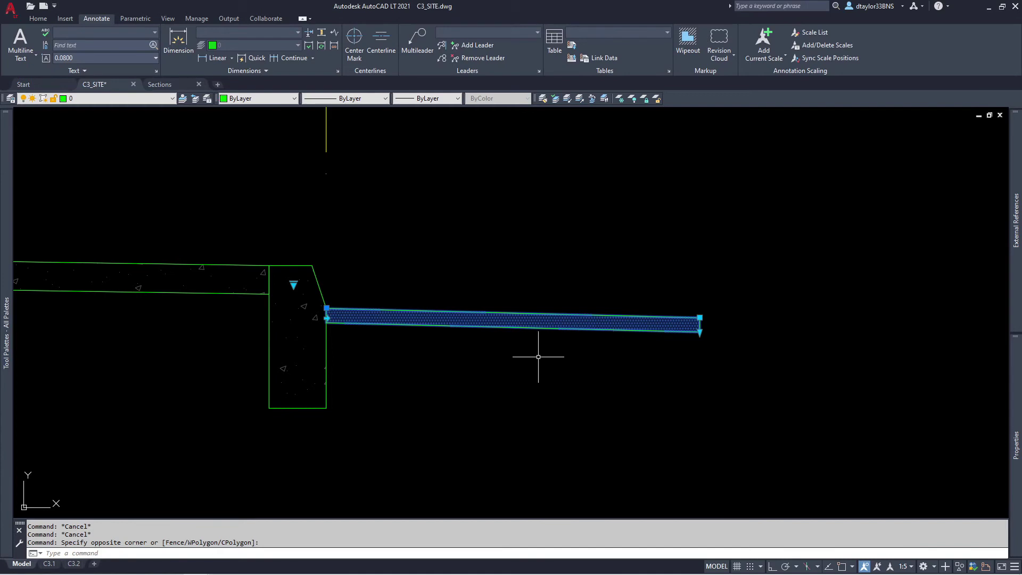
text(co)
shift+right_click(473, 352)
key(e)
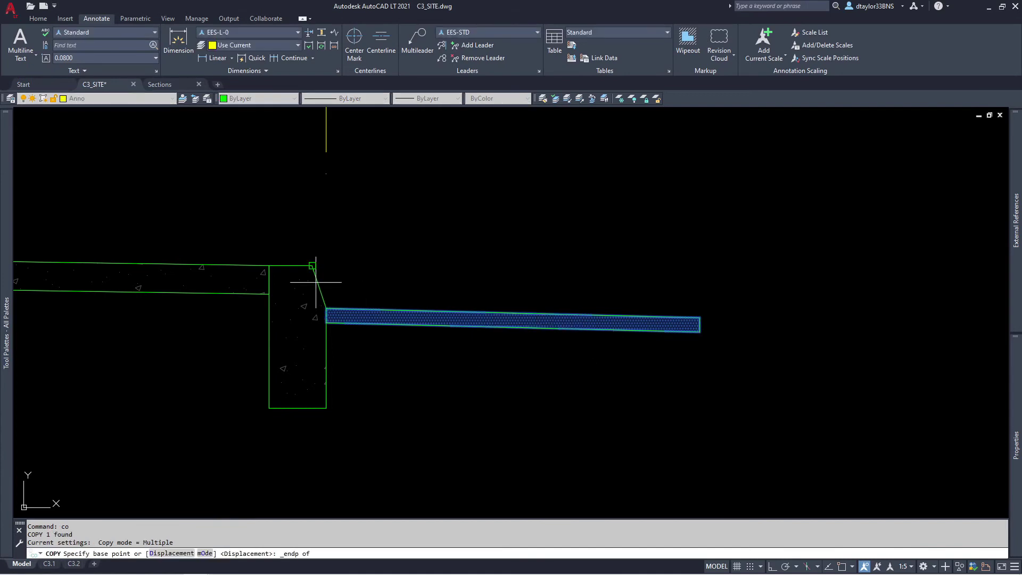
click(326, 310)
scroll(335, 328, up, 8)
shift+right_click(334, 327)
key(e)
click(284, 295)
scroll(298, 319, down, 3)
key(Escape)
key(Escape)
scroll(384, 349, down, 3)
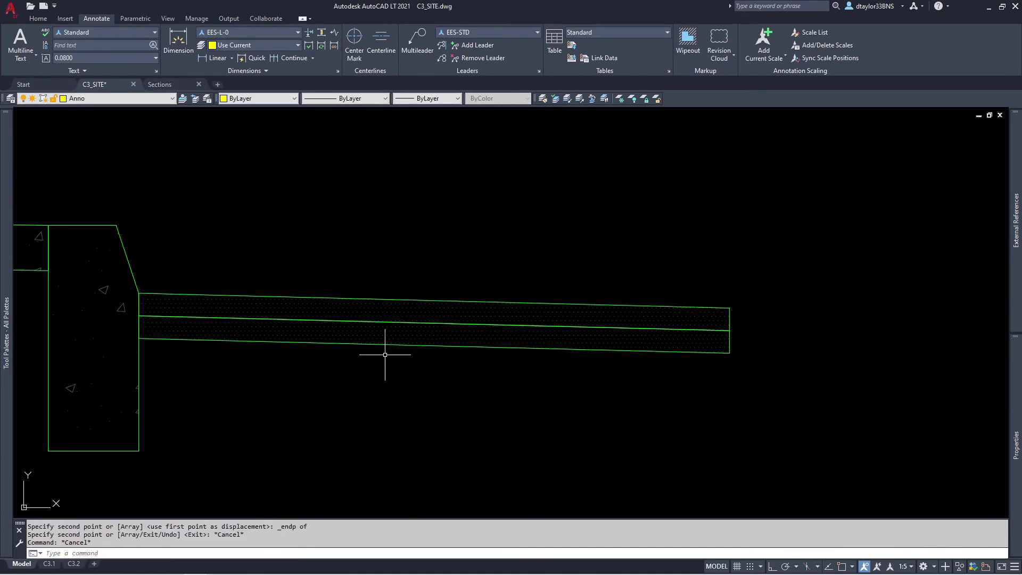
Switch the material of the lower pavement layer to AB
click(730, 339)
scroll(730, 330, down, 3)
scroll(446, 288, up, 3)
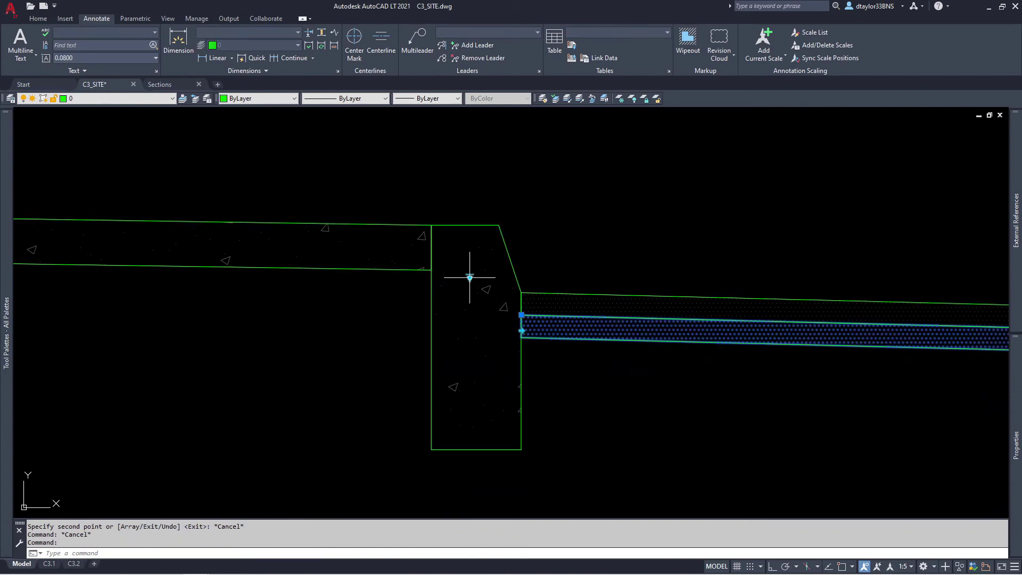
click(470, 277)
click(494, 296)
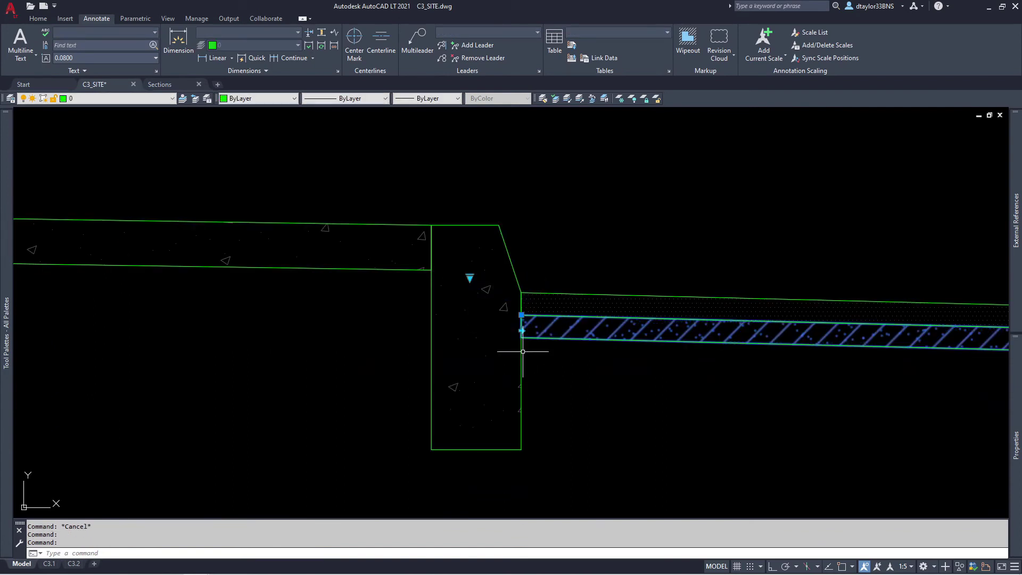
Move the ruler block so its zero point snaps to the upper corner of the AB layer's free end
scroll(525, 338, down, 3)
scroll(463, 384, up, 2)
click(935, 355)
click(934, 354)
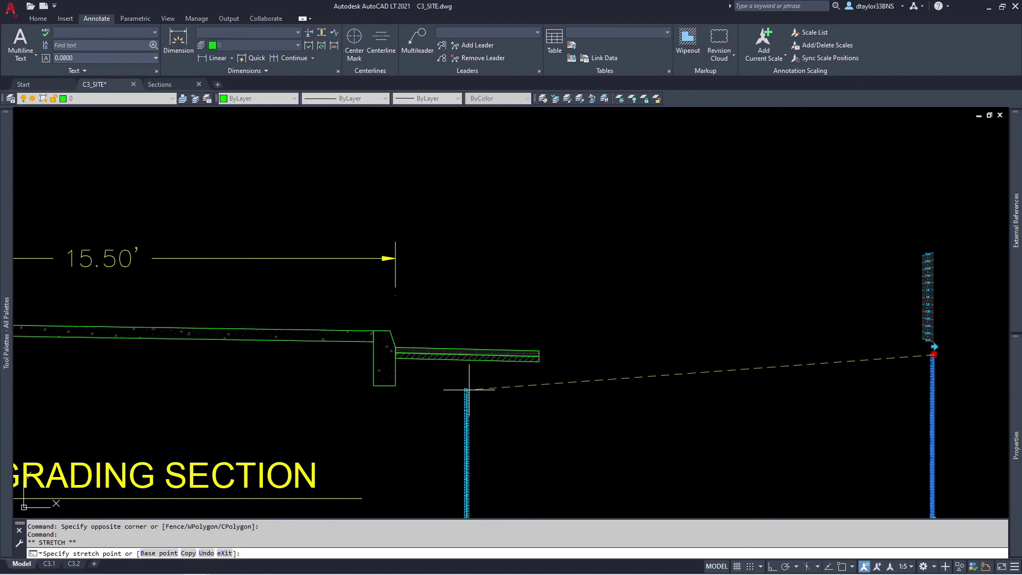
scroll(506, 368, up, 4)
key(shift+e)
click(721, 290)
key(Escape)
Stretch the AB layer's thickness down to the 6 mark on the ruler with an endpoint snap
scroll(656, 315, up, 2)
click(656, 317)
click(616, 359)
scroll(626, 350, down, 4)
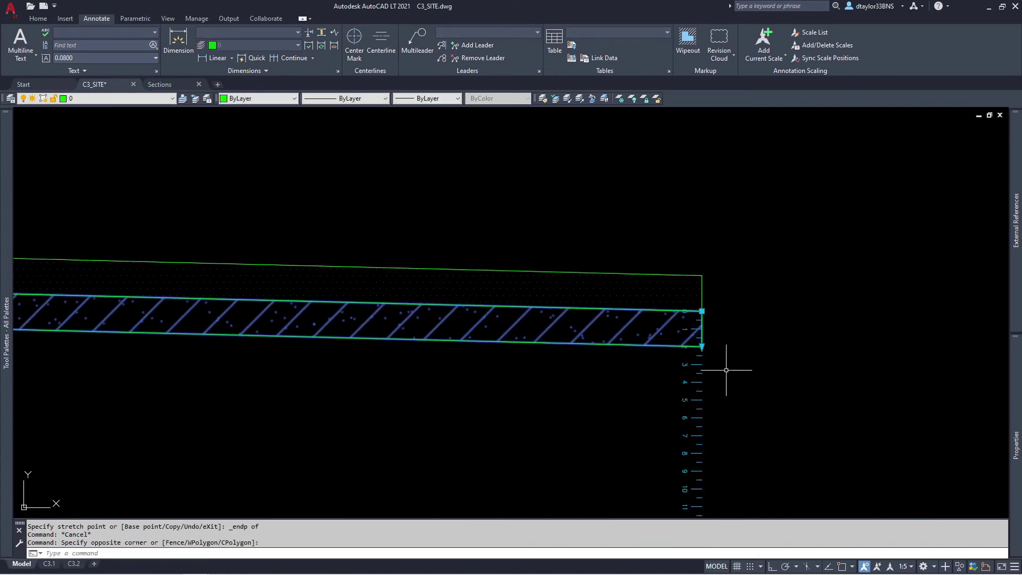
scroll(724, 367, up, 2)
click(690, 336)
shift+right_click(695, 346)
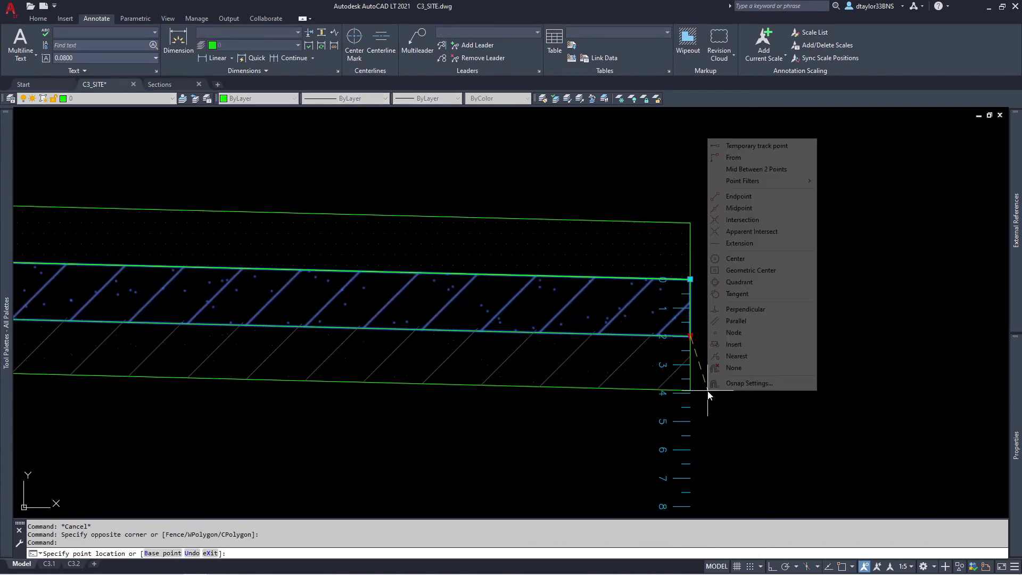
click(735, 207)
click(690, 448)
key(Escape)
key(Escape)
scroll(720, 304, down, 6)
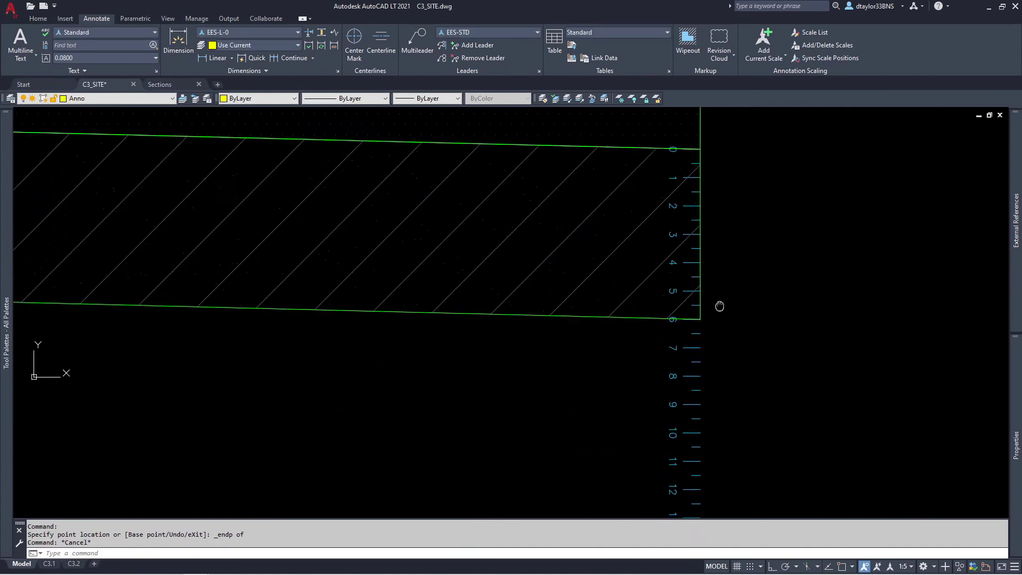
middle_drag(692, 426, 583, 363)
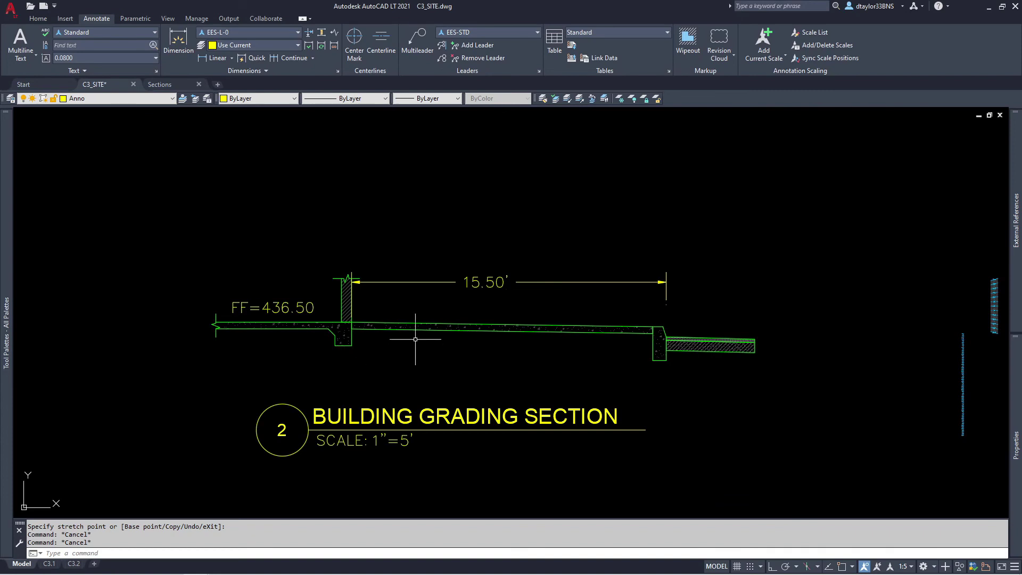
scroll(695, 341, up, 2)
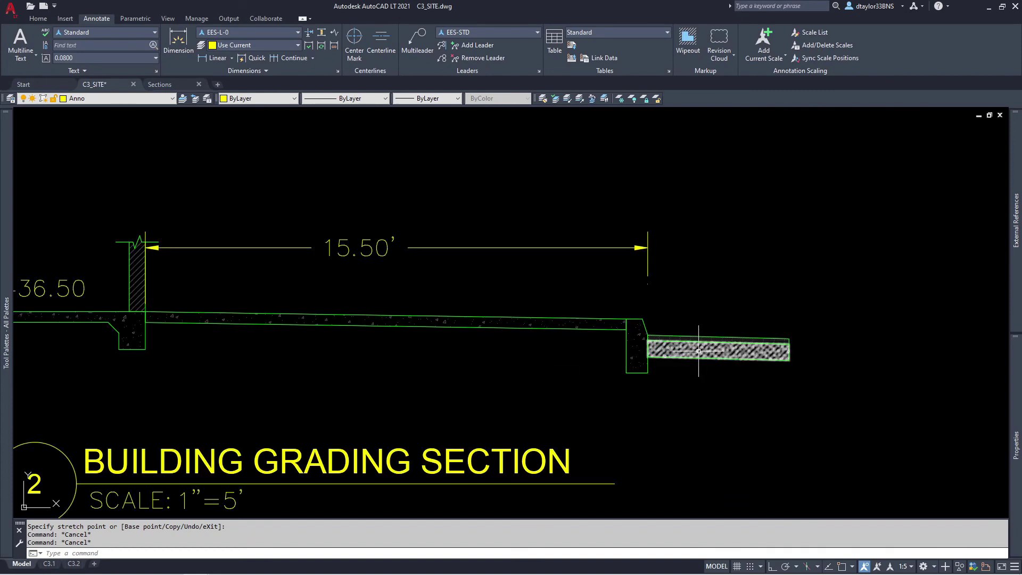
scroll(620, 385, down, 2)
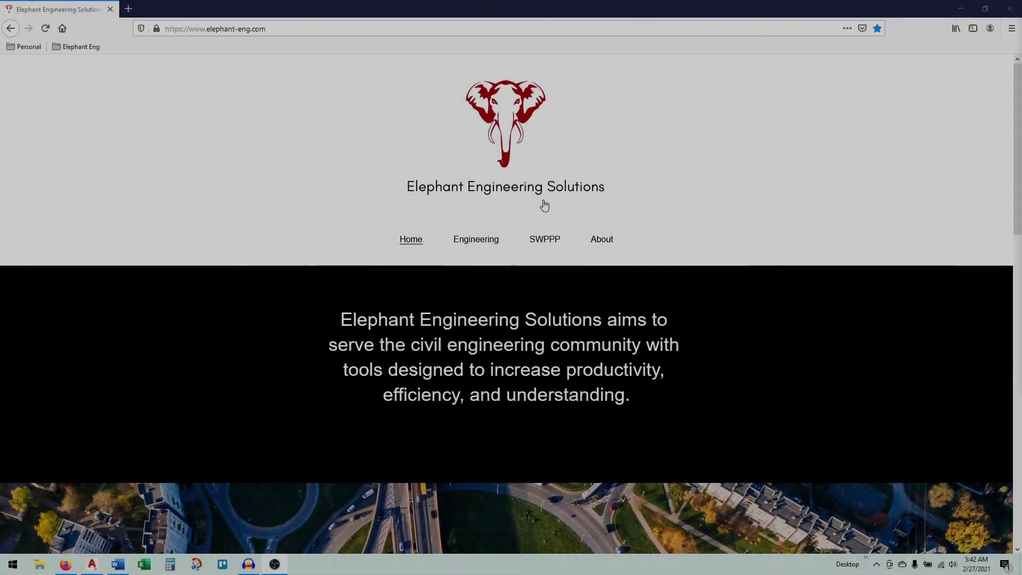
Switch to Firefox and browse the Annotation category of the AutoCAD block store on the Elephant Engineering Solutions website
click(476, 243)
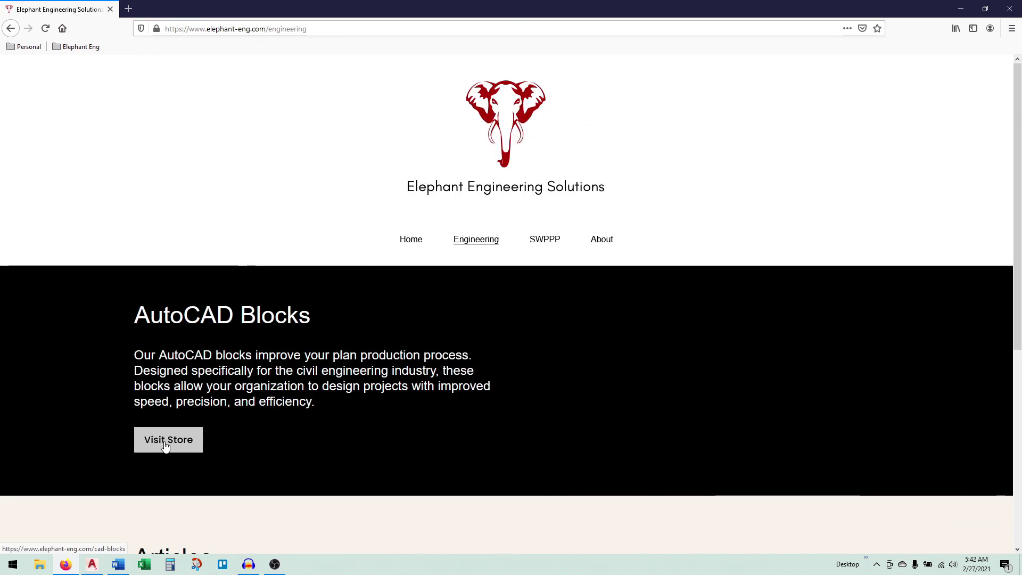
click(165, 447)
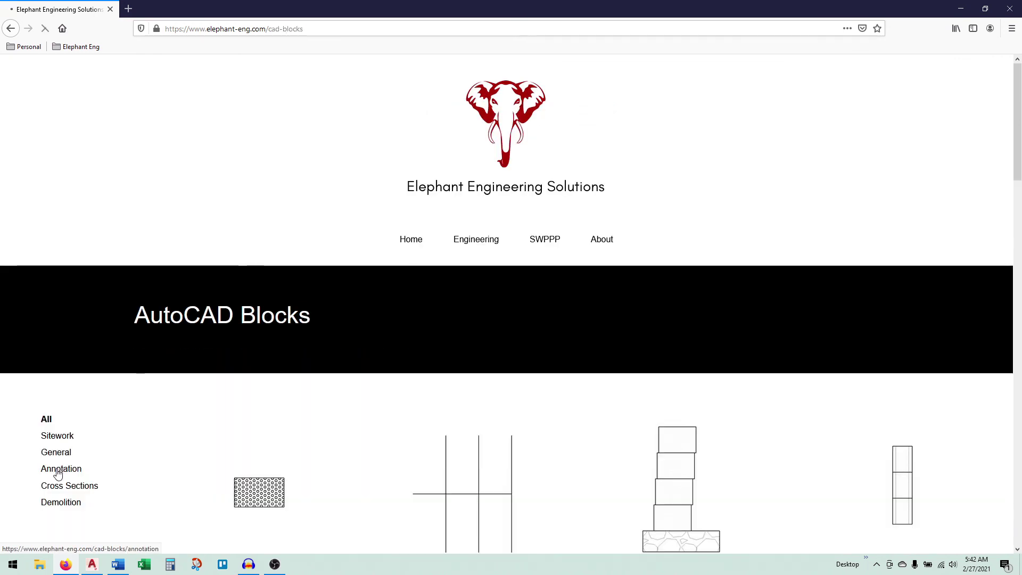
click(61, 468)
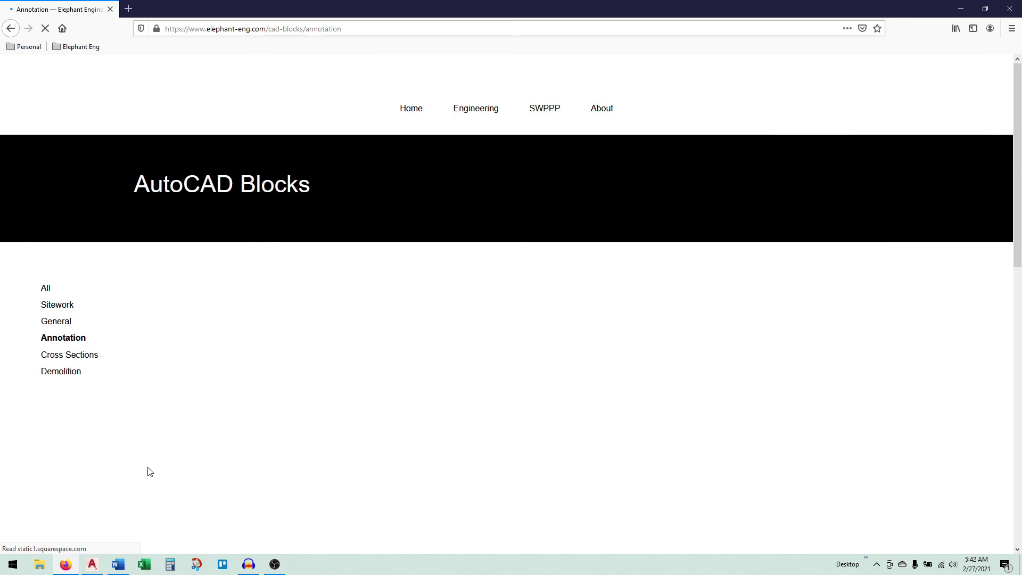
scroll(420, 417, down, 2)
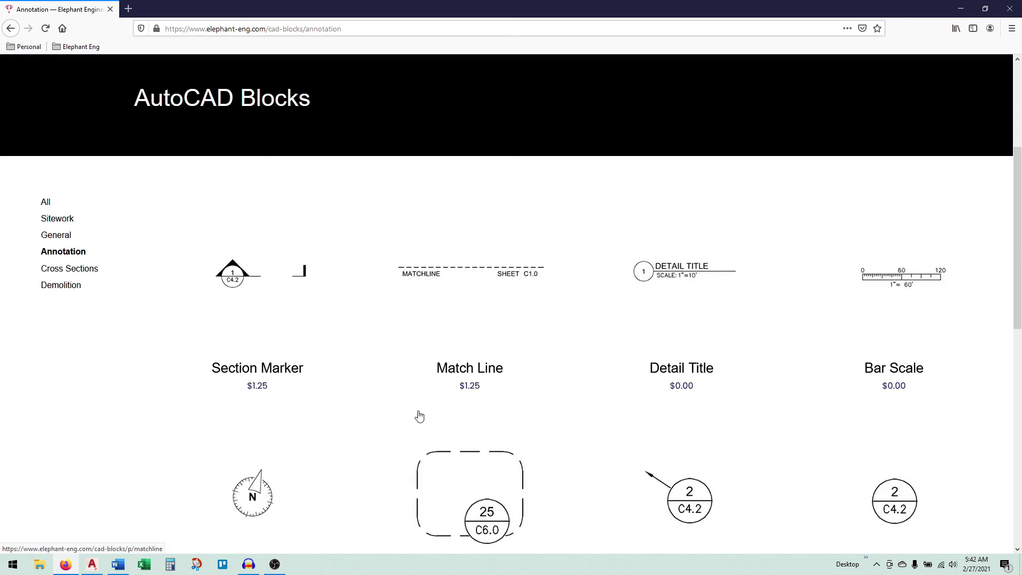